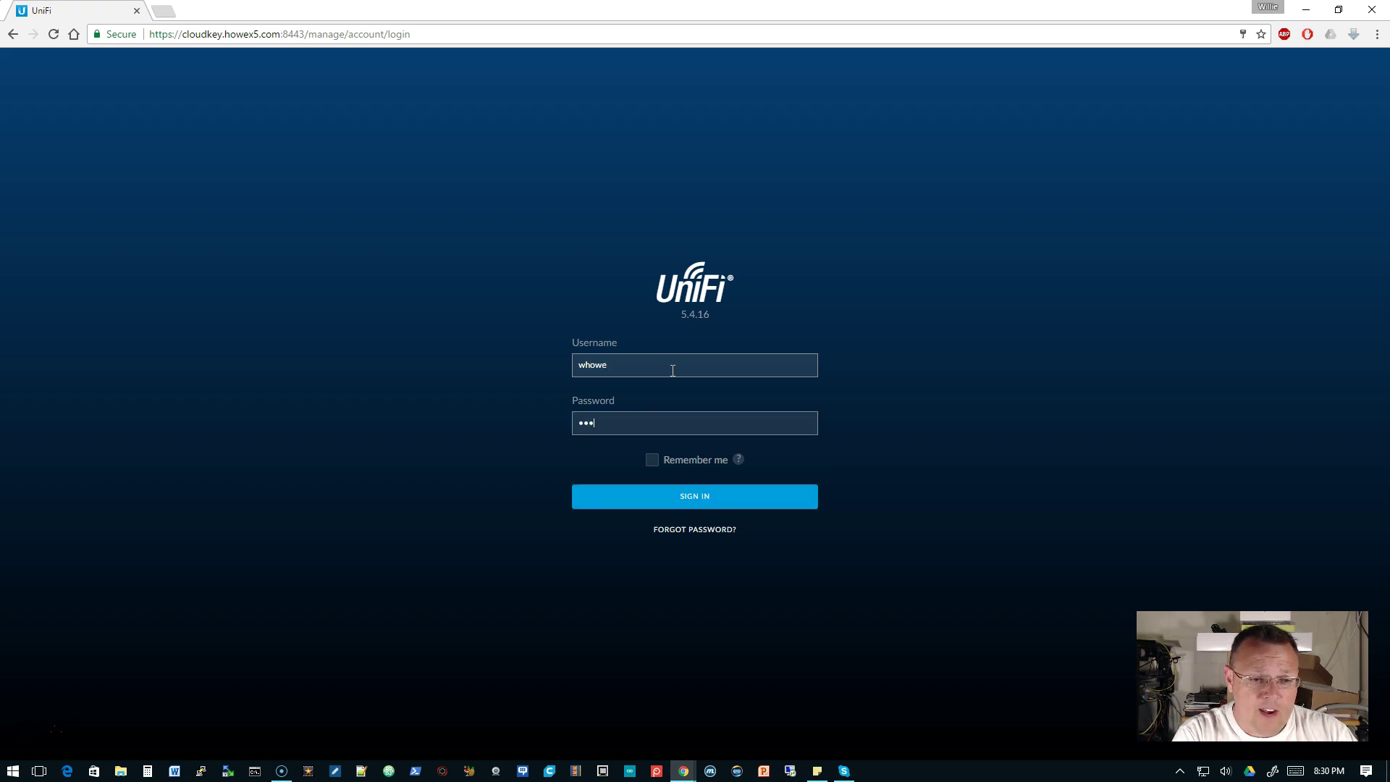
Sign in with the account password and show the Site 1 USG's WAN properties in Devices
{"action": "type", "text": "•••••"}
{"action": "key", "text": "Return"}
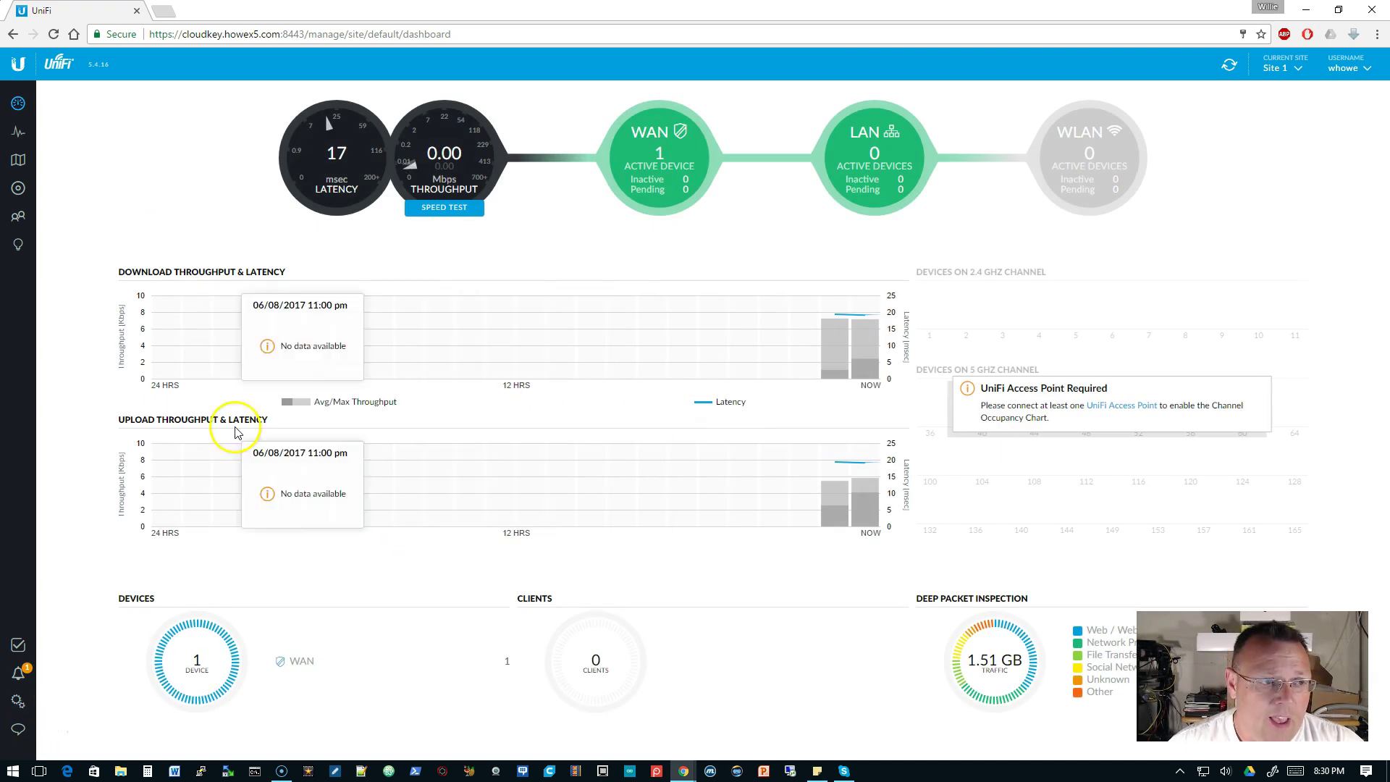
{"action": "left_click", "coordinate": [19, 189]}
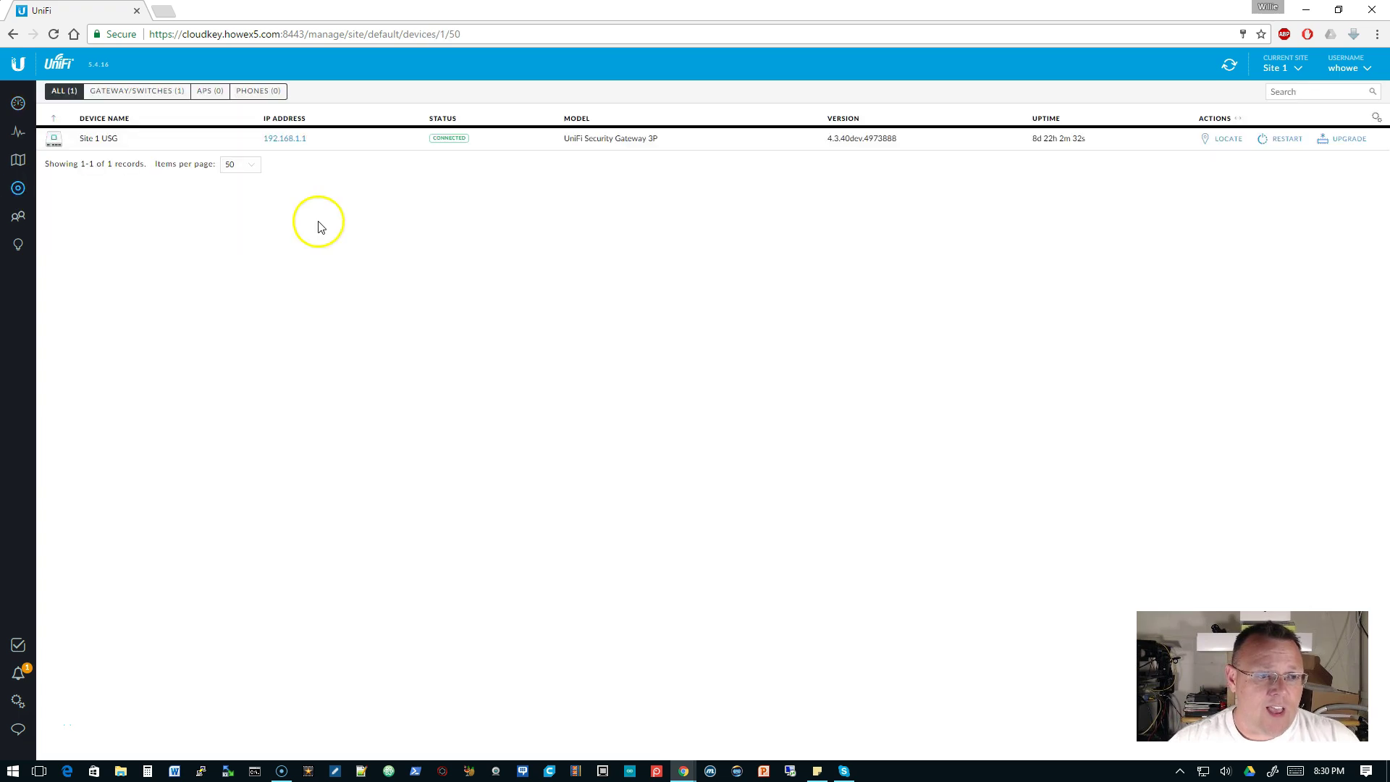
{"action": "left_click", "coordinate": [134, 148]}
{"action": "left_click", "coordinate": [1142, 372]}
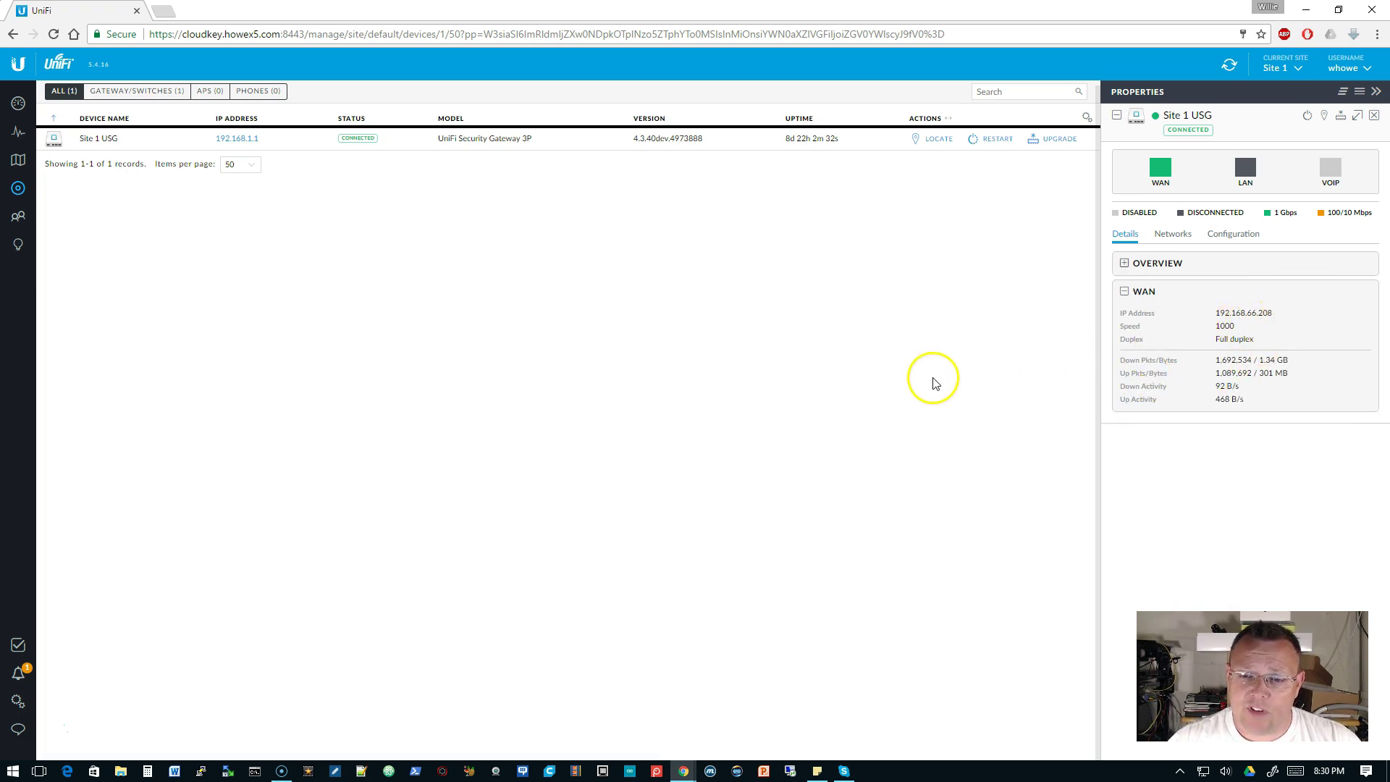
Run 'ping 192.168.66.208 -t' in Command Prompt, centre its window, and return to the controller
{"action": "left_click", "coordinate": [260, 771]}
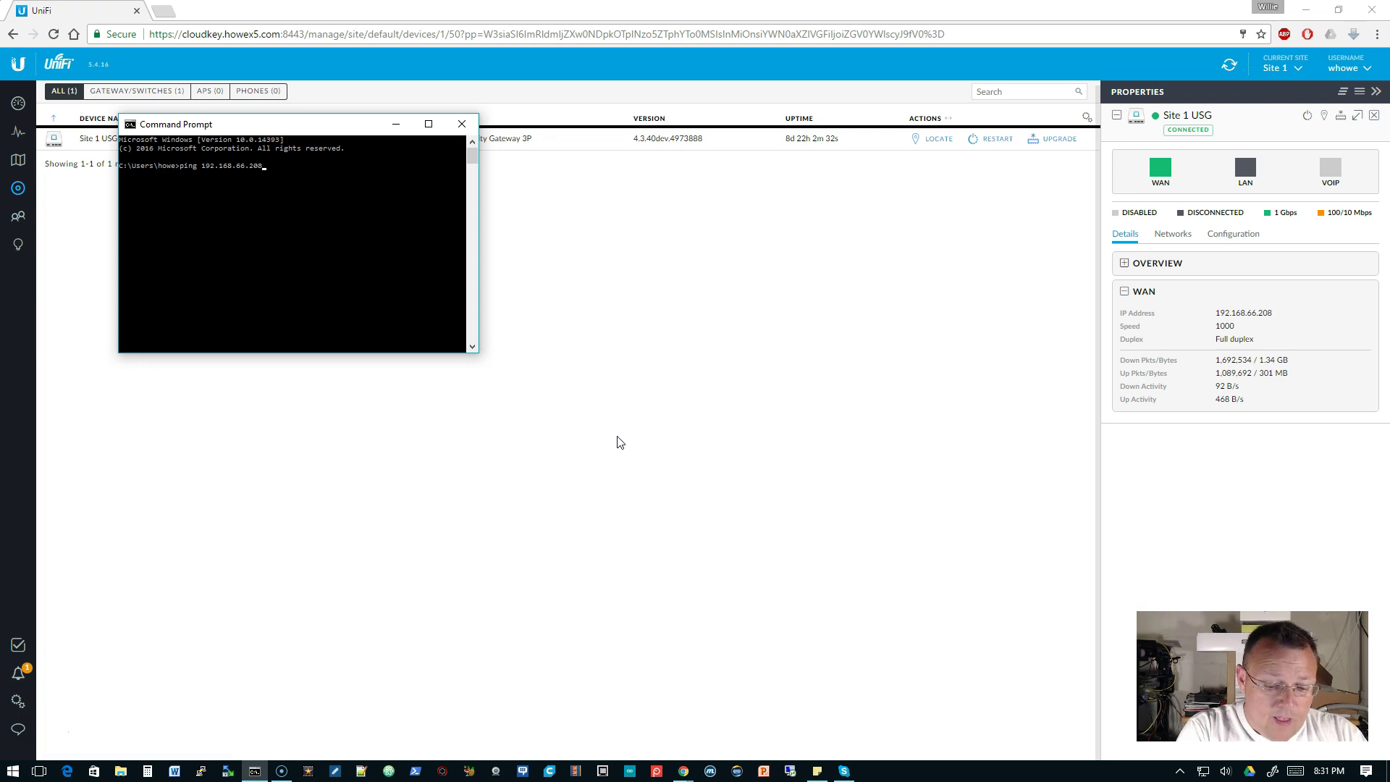
{"action": "key", "text": "Return"}
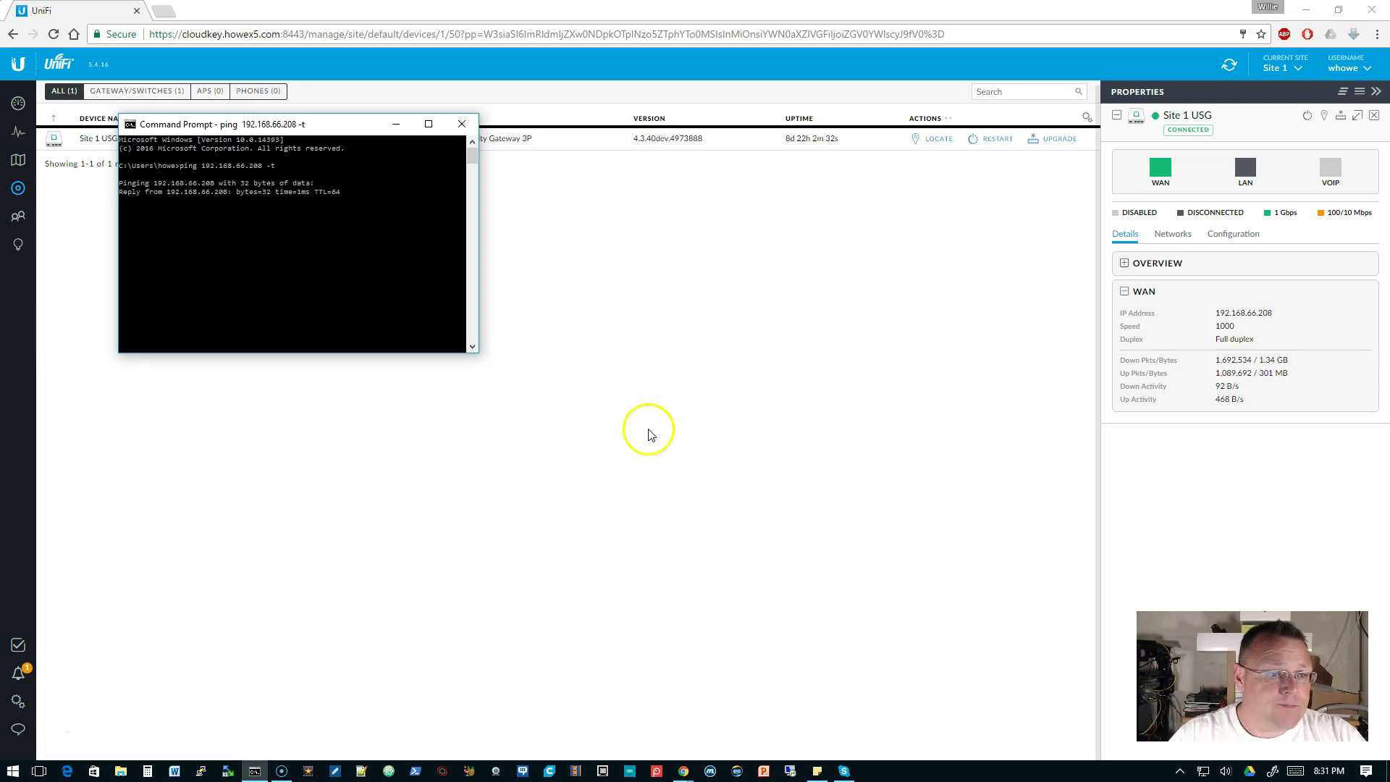
{"action": "left_click_drag", "start_coordinate": [303, 127], "coordinate": [553, 326]}
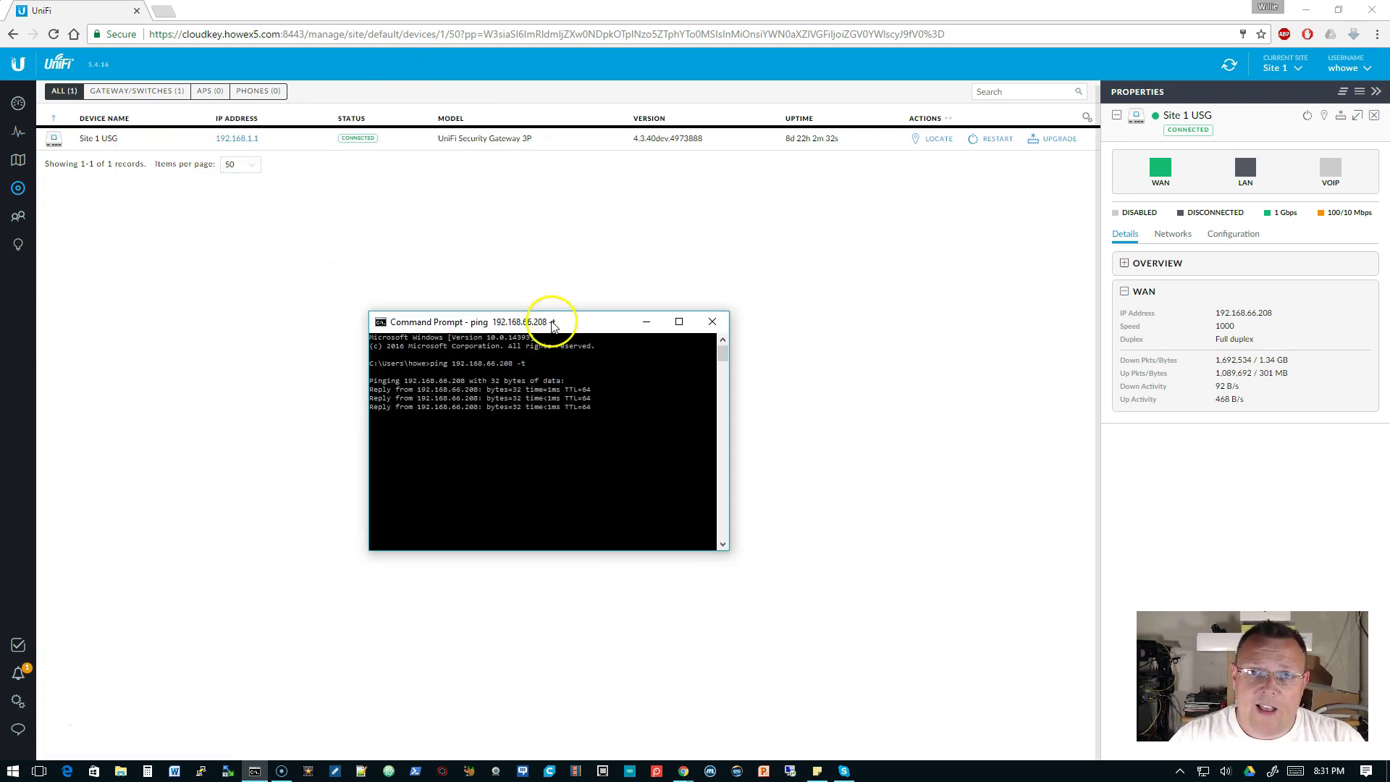
{"action": "left_click", "coordinate": [17, 702]}
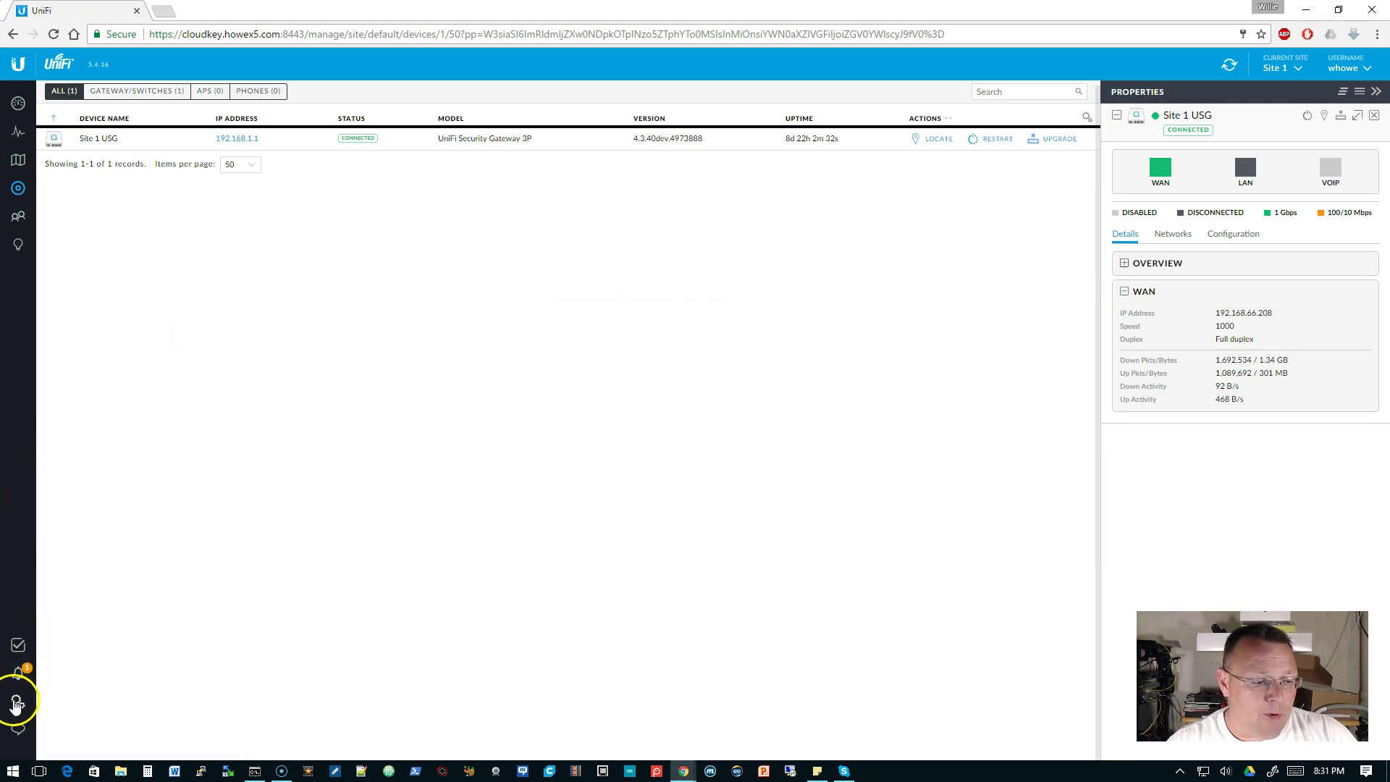
Show the WAN LOCAL firewall rules under Routing & Firewall, with the Properties panel closed
{"action": "left_click", "coordinate": [124, 235]}
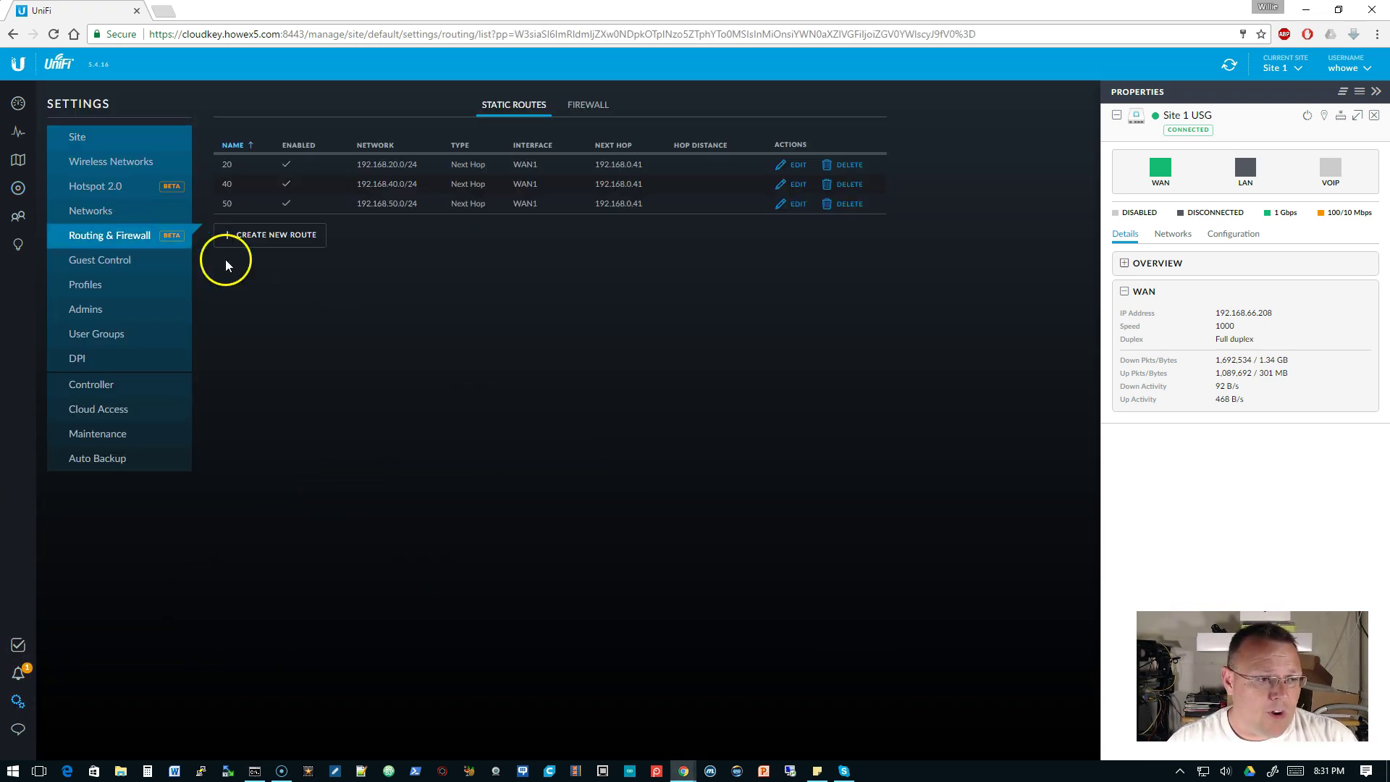
{"action": "left_click", "coordinate": [602, 115]}
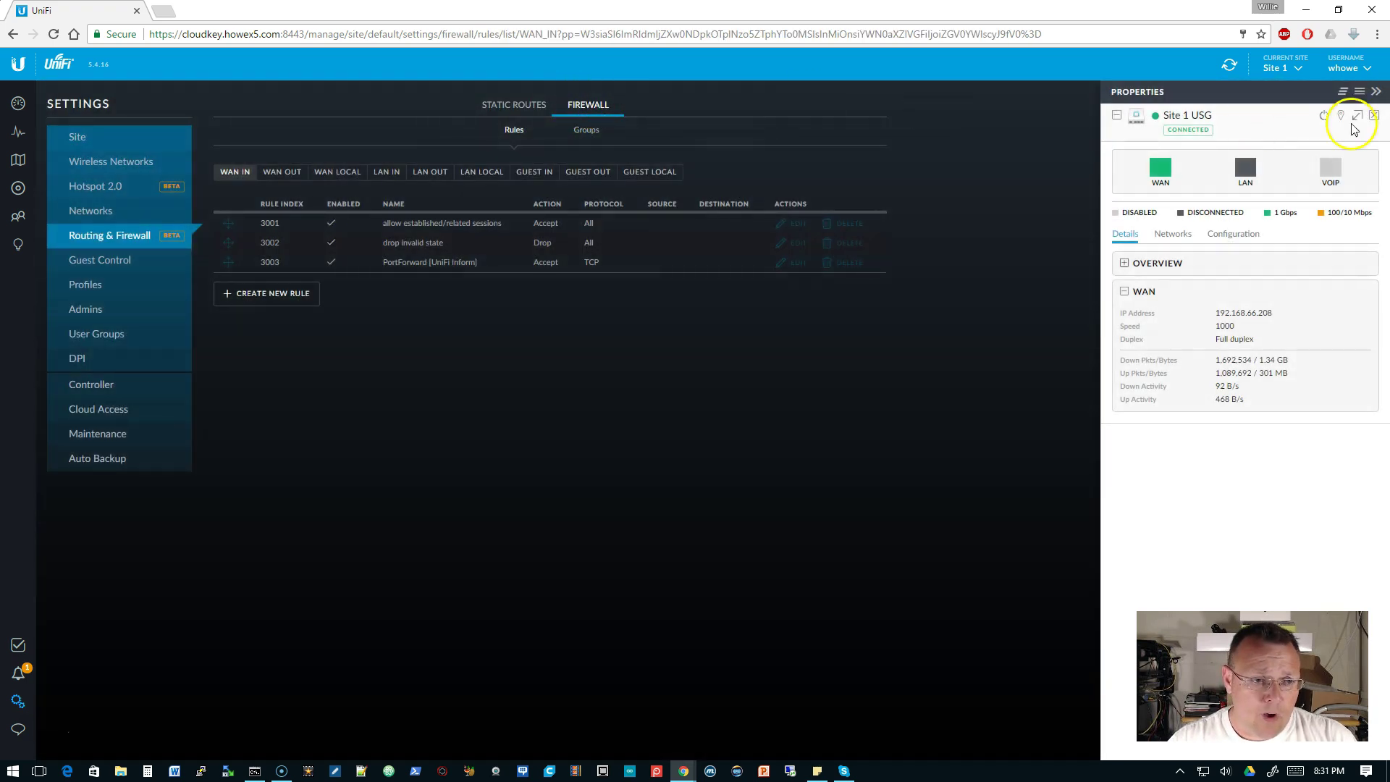
{"action": "left_click", "coordinate": [1373, 115]}
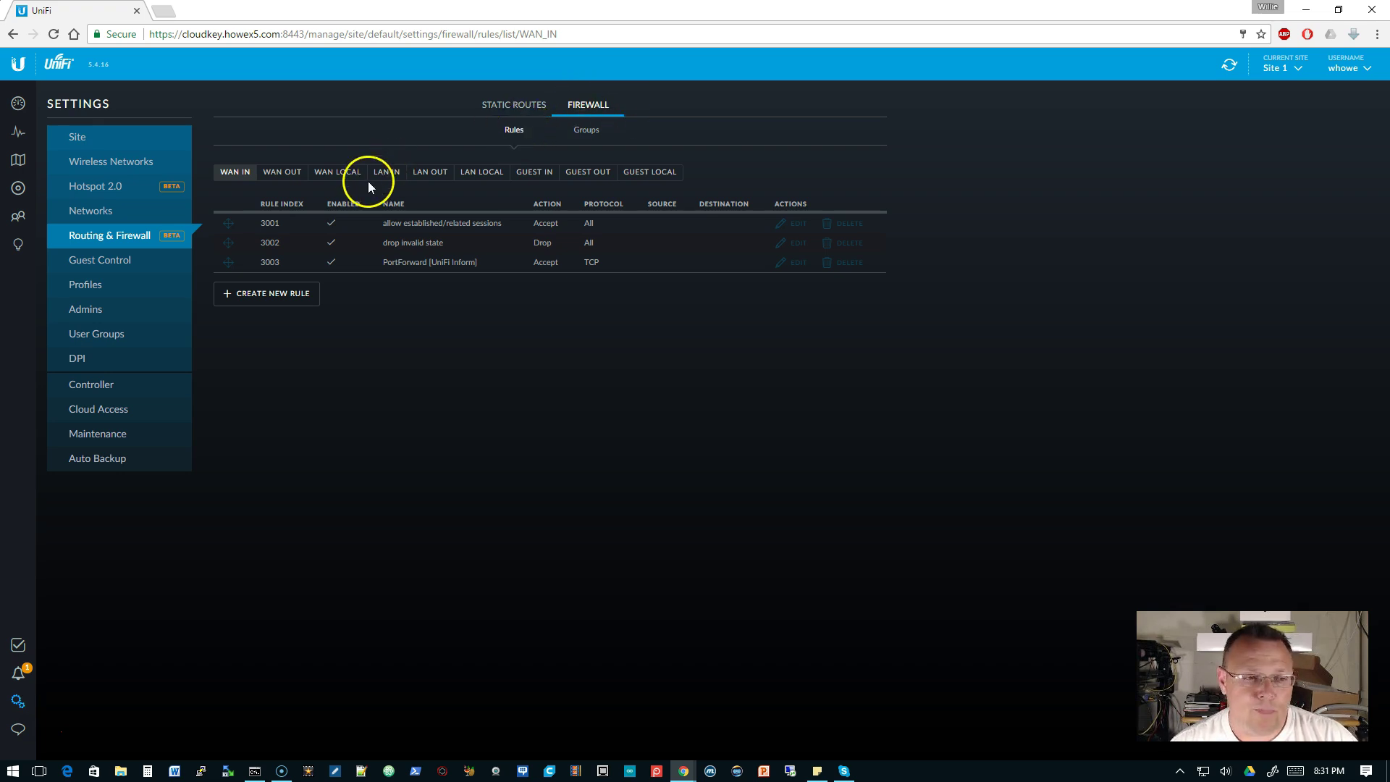
{"action": "left_click", "coordinate": [339, 172]}
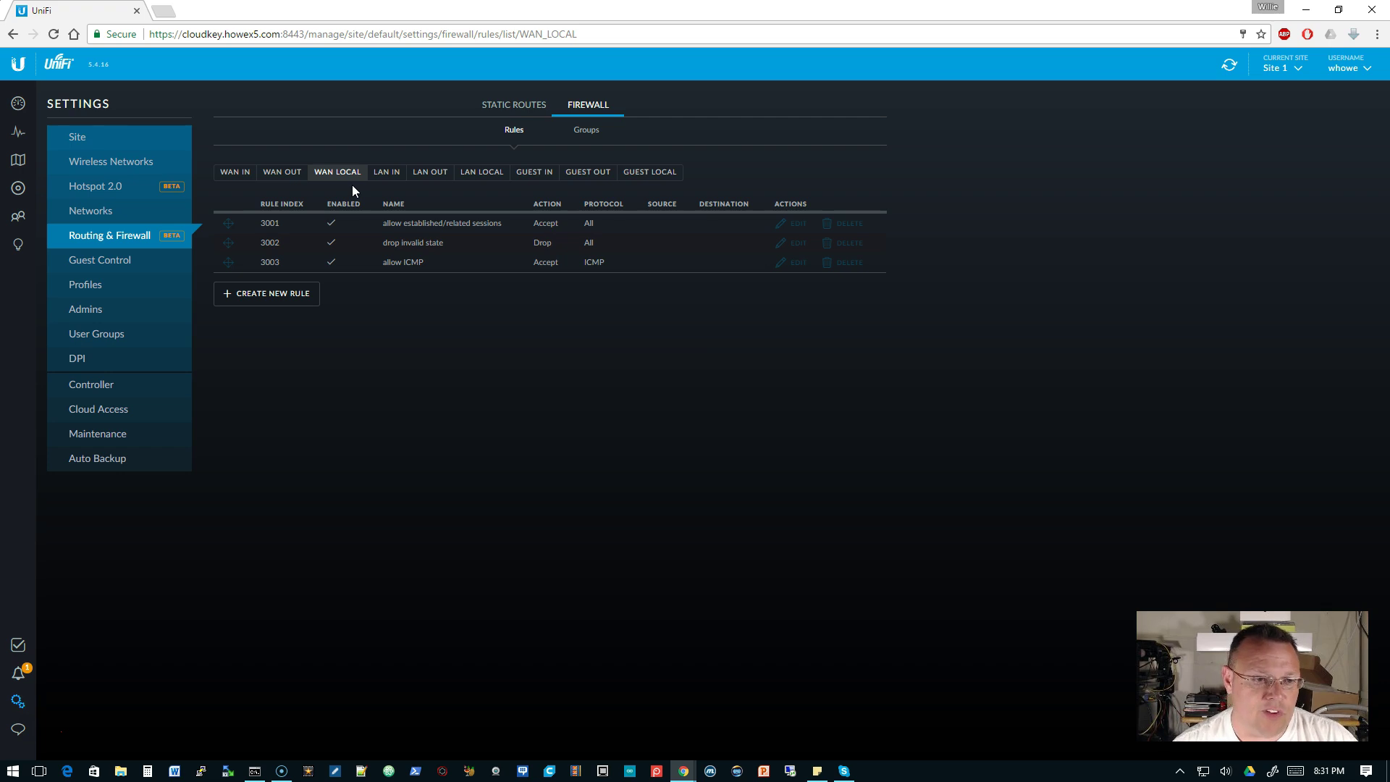
{"action": "left_click", "coordinate": [281, 298]}
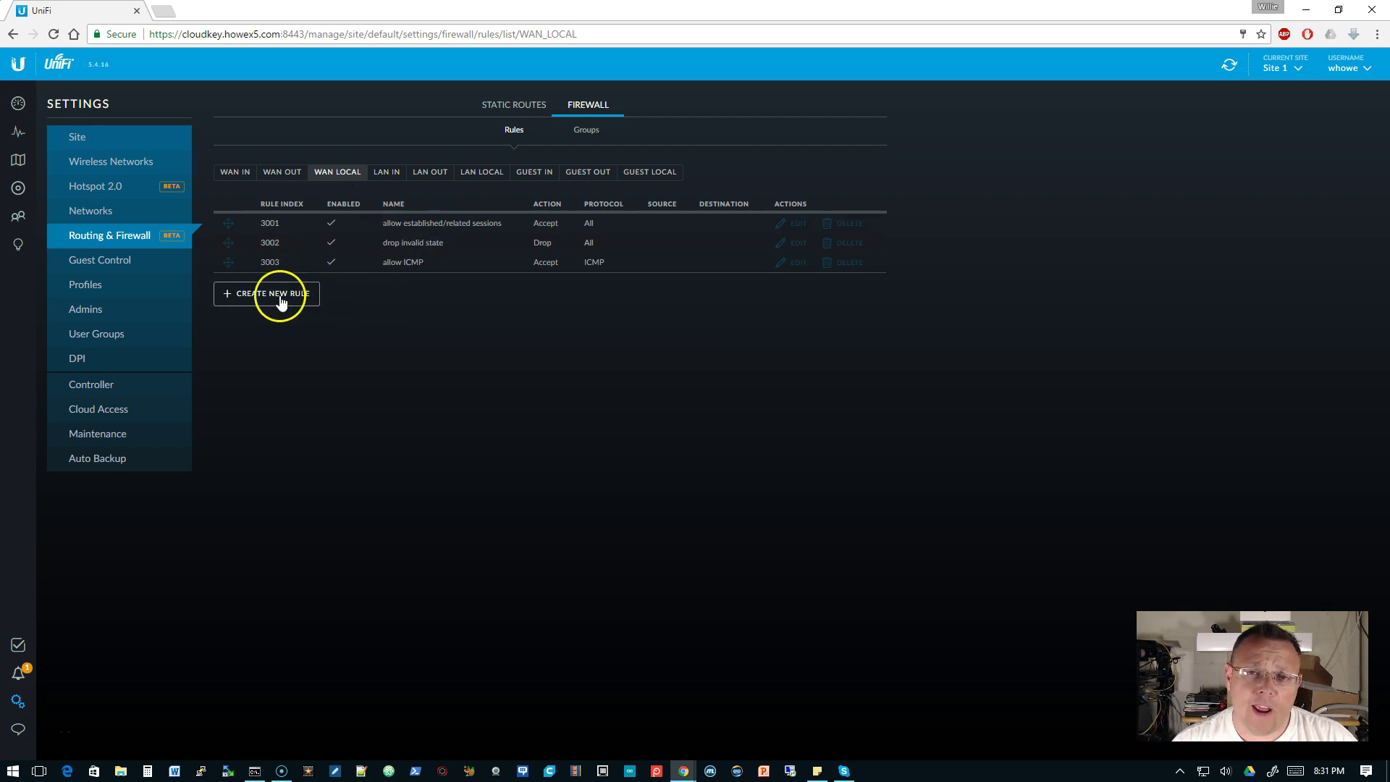
Save a WAN LOCAL rule named 'Block ICMP' with the Drop action and protocol ICMP
{"action": "left_click", "coordinate": [442, 198]}
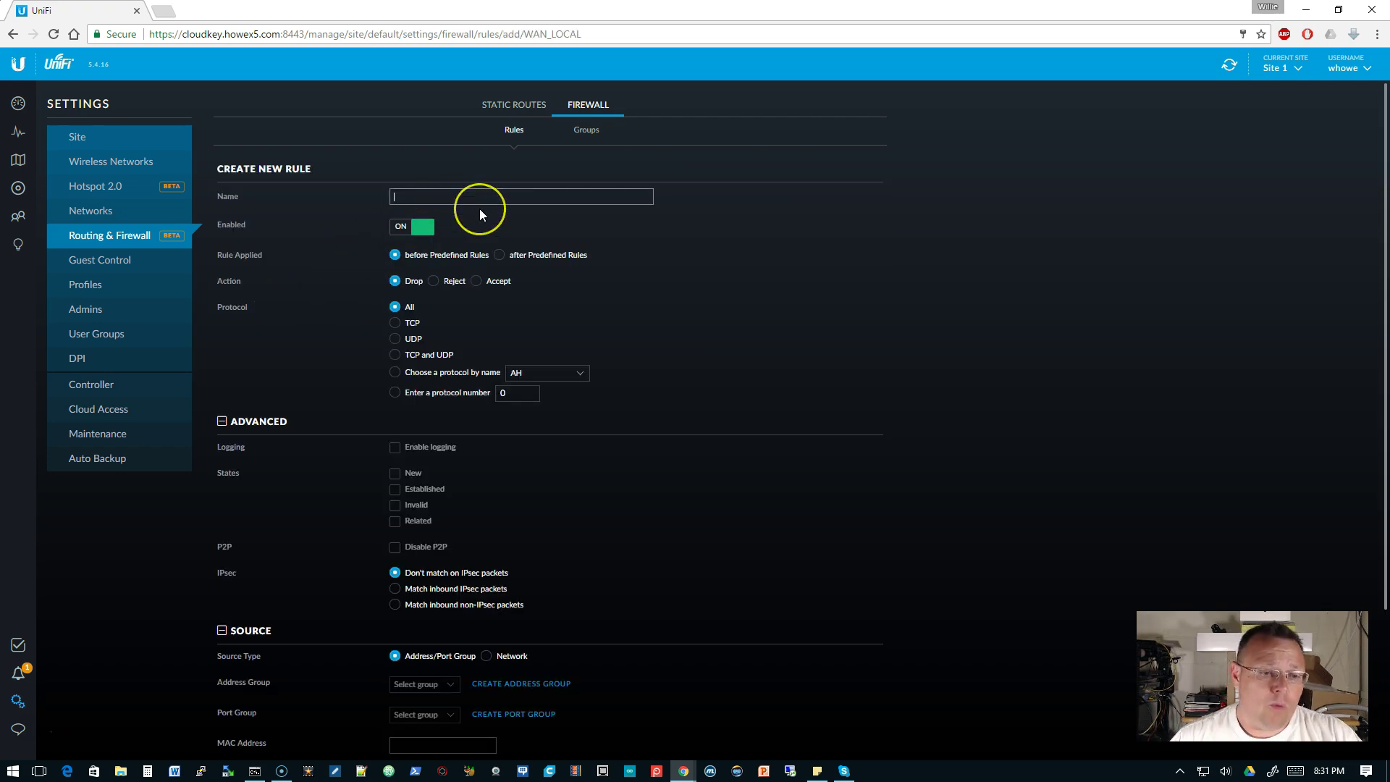
{"action": "type", "text": "Block "}
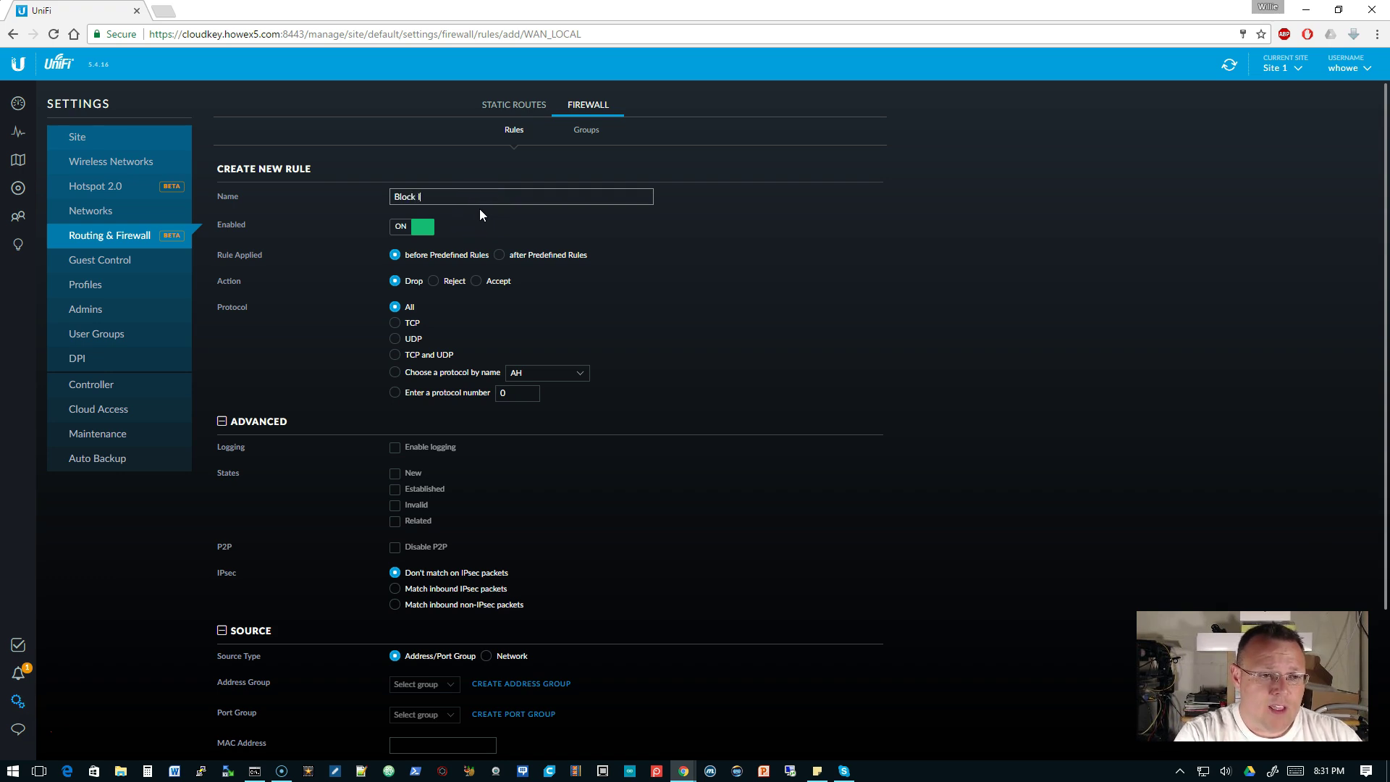
{"action": "type", "text": "ICMP"}
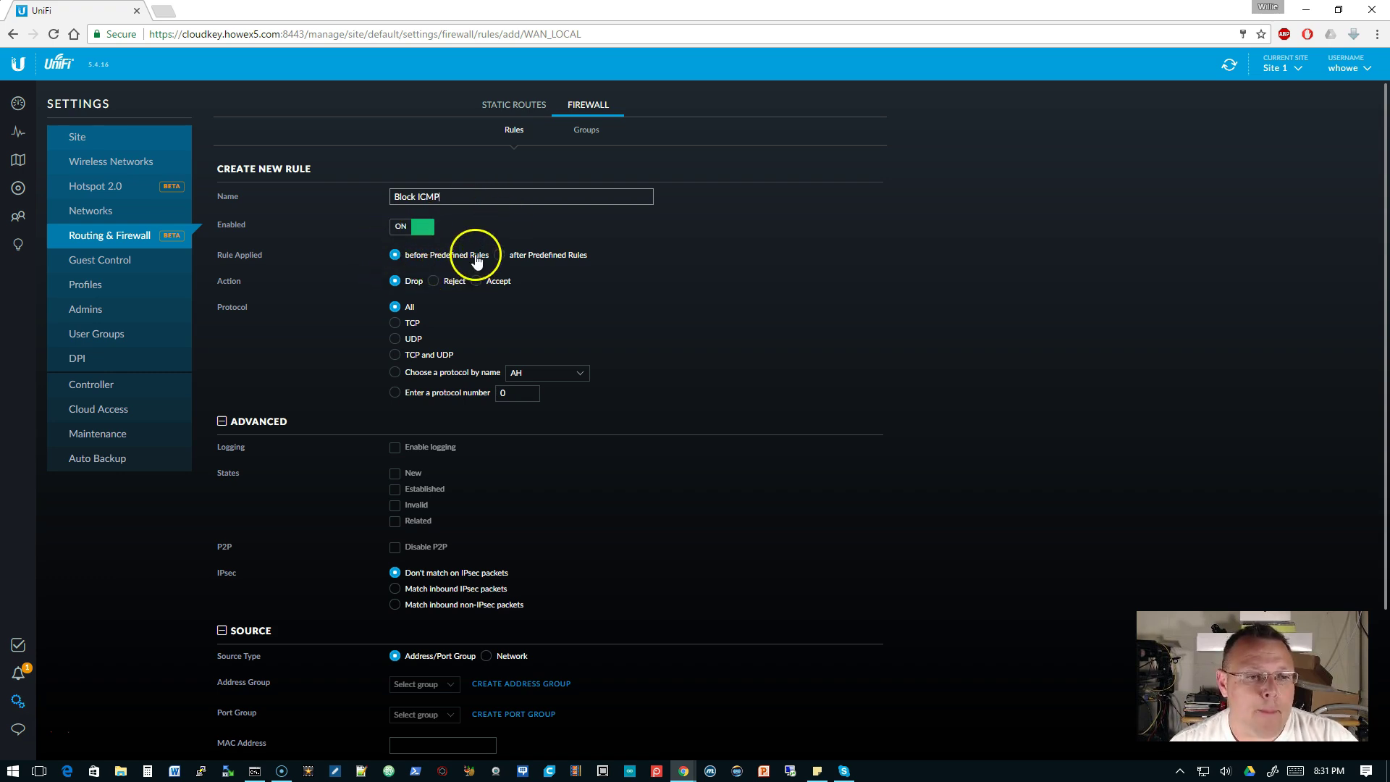
{"action": "left_click", "coordinate": [428, 253]}
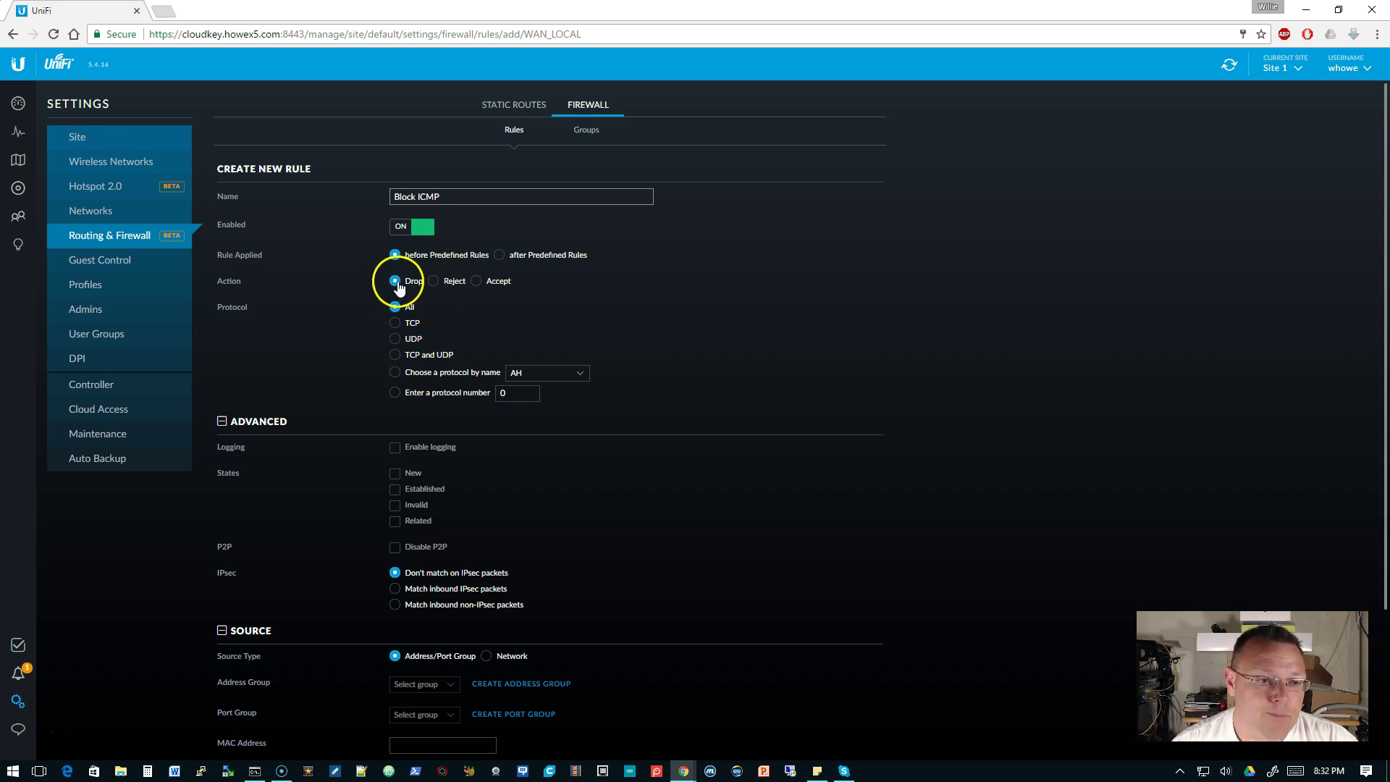
{"action": "left_click", "coordinate": [396, 372]}
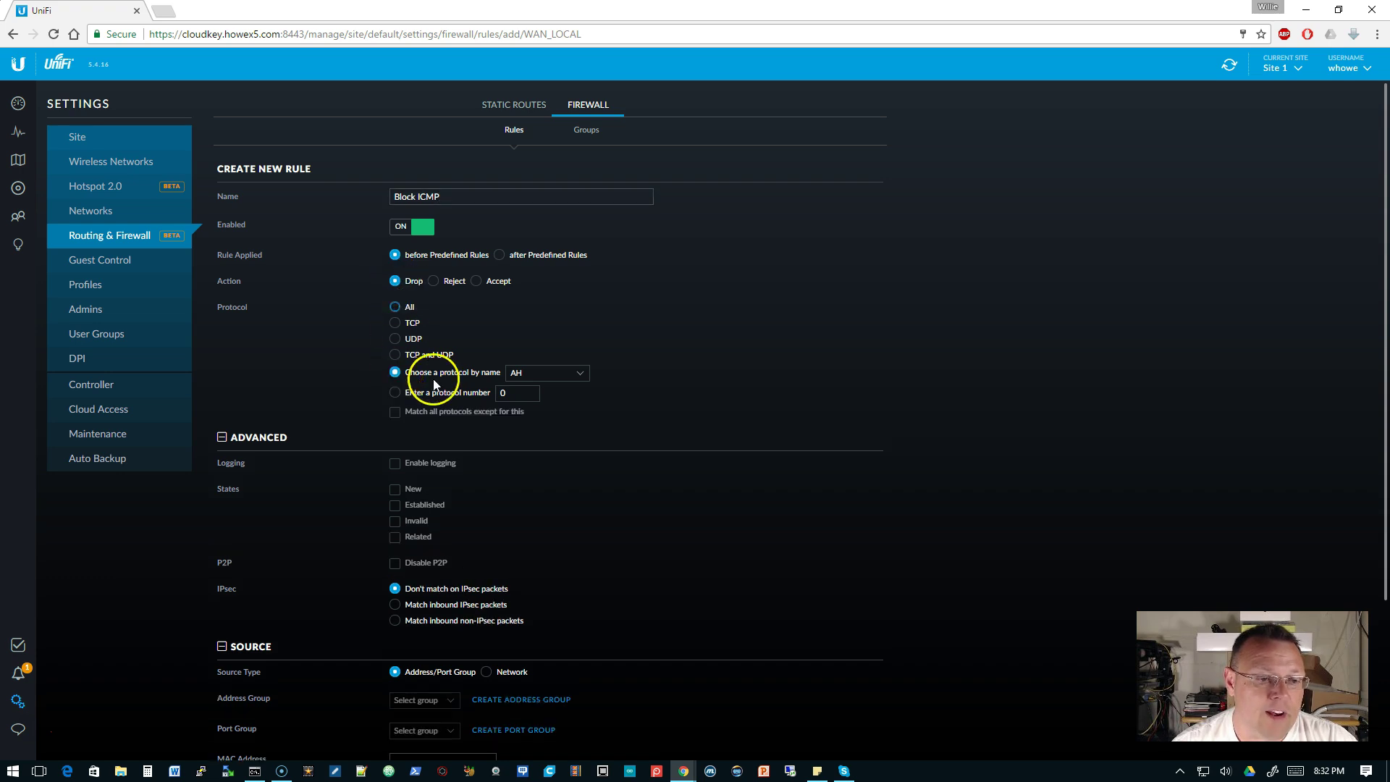
{"action": "left_click", "coordinate": [537, 380]}
{"action": "left_click", "coordinate": [545, 534]}
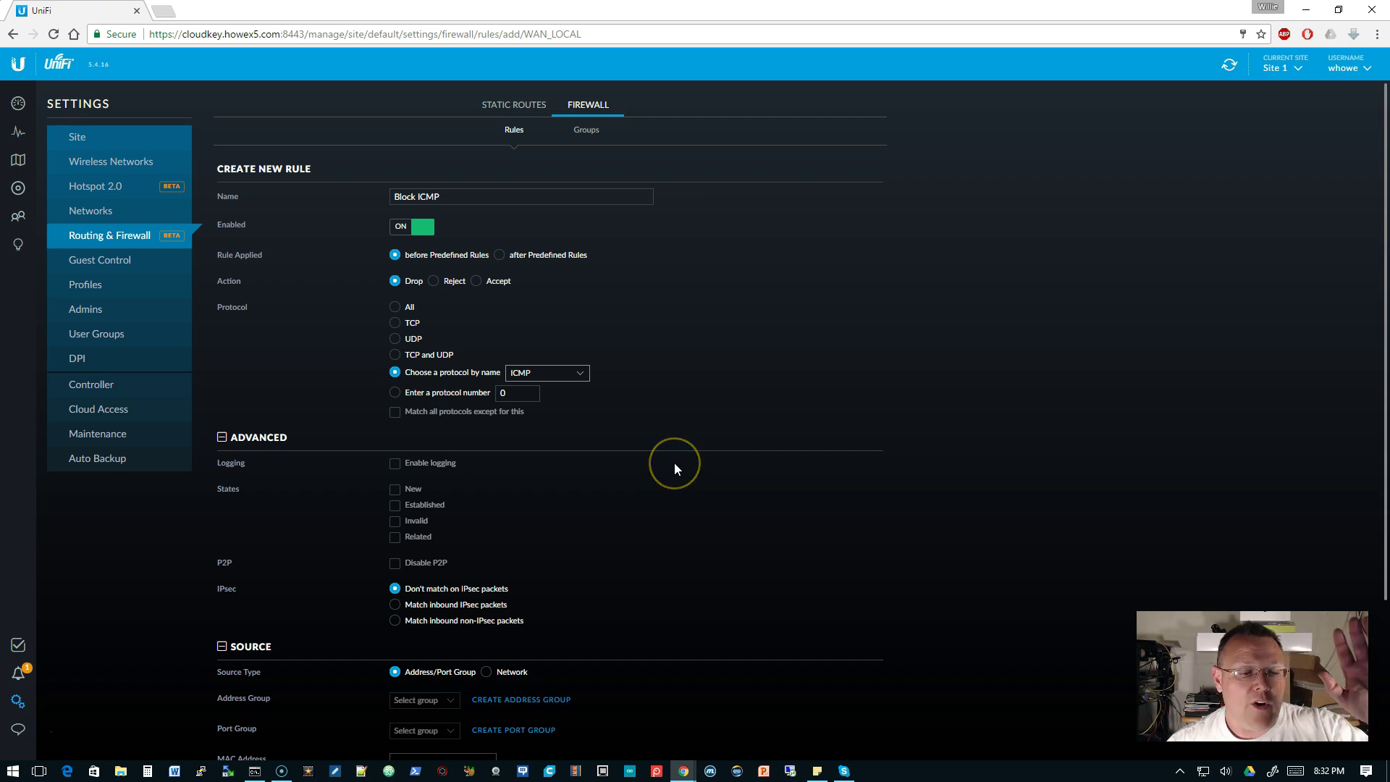
{"action": "scroll", "coordinate": [675, 464], "scroll_direction": "down", "scroll_amount": 3}
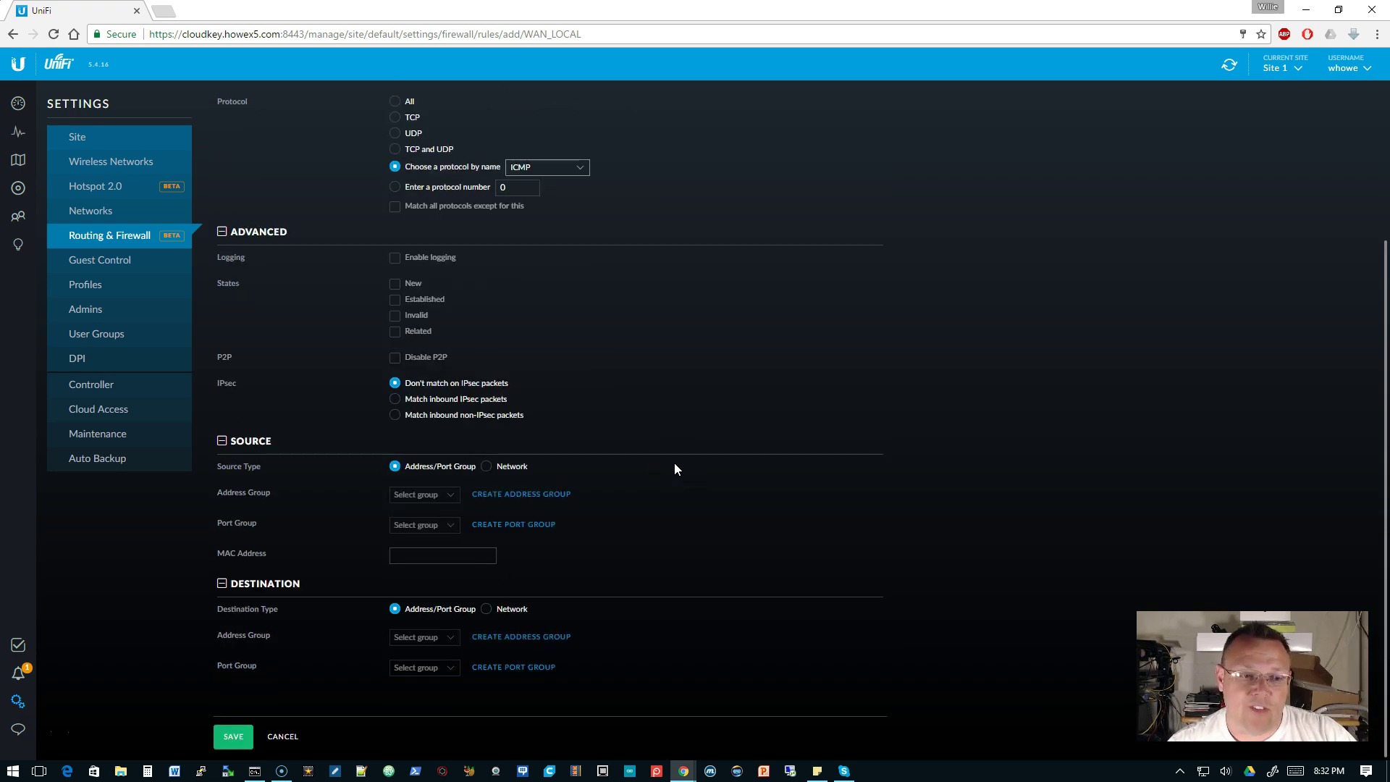
{"action": "left_click", "coordinate": [233, 734]}
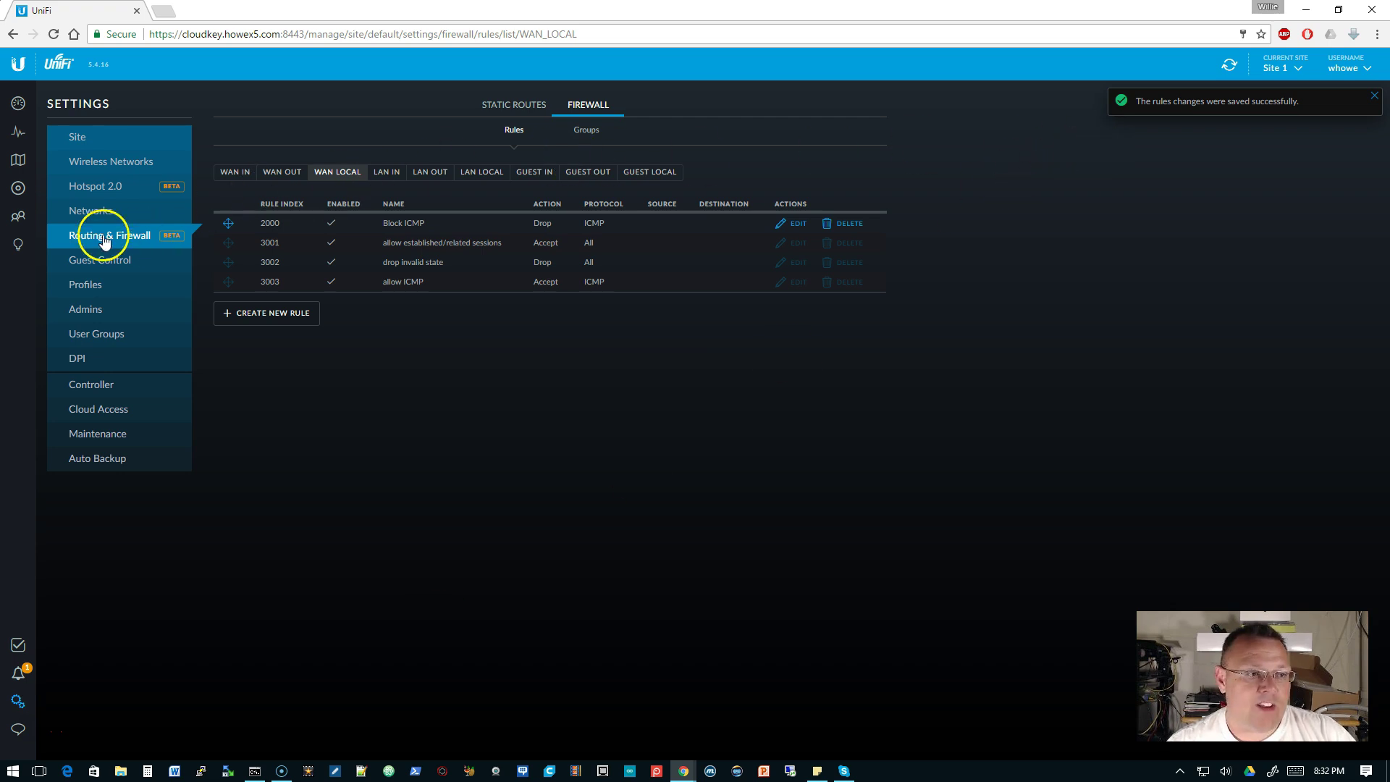
{"action": "left_click", "coordinate": [18, 189]}
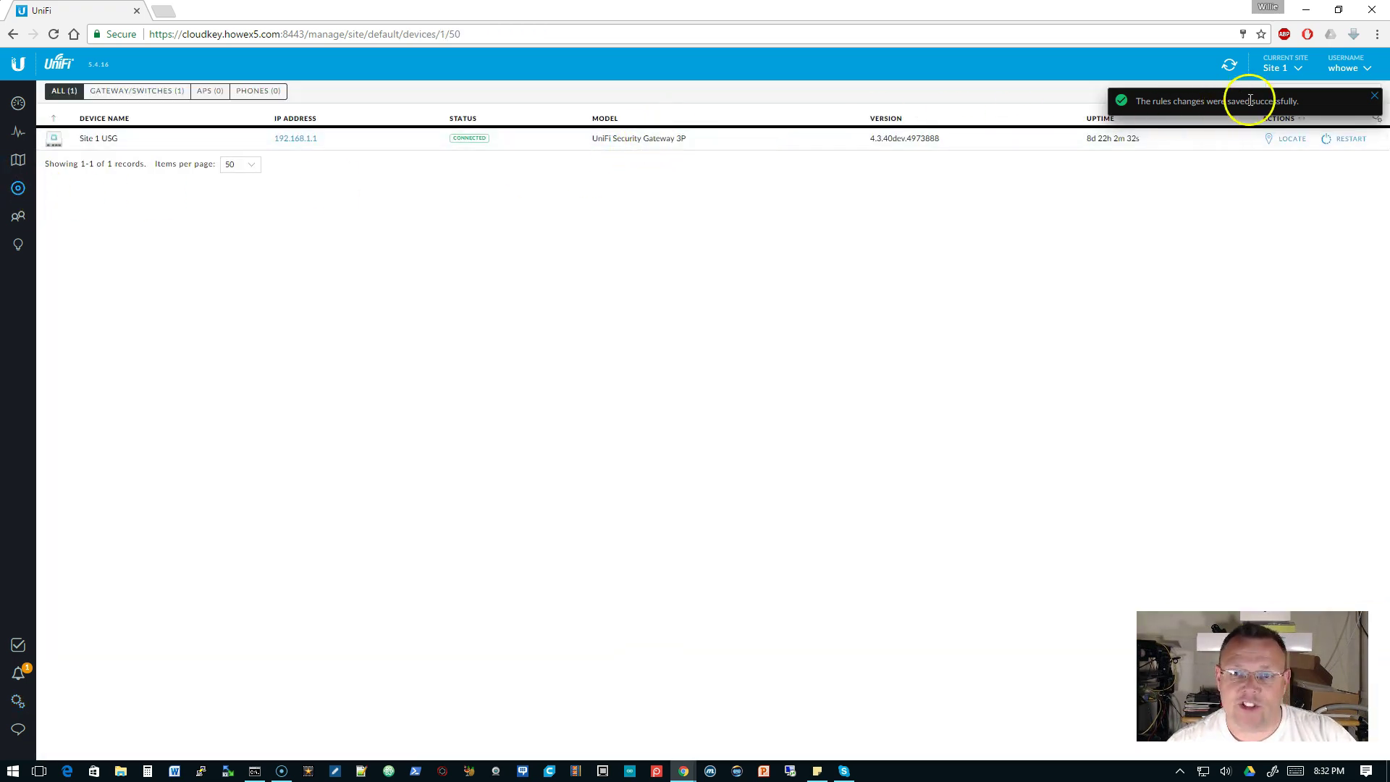
Refresh the device list to see provisioning and bring the ping window forward
{"action": "left_click", "coordinate": [1229, 65]}
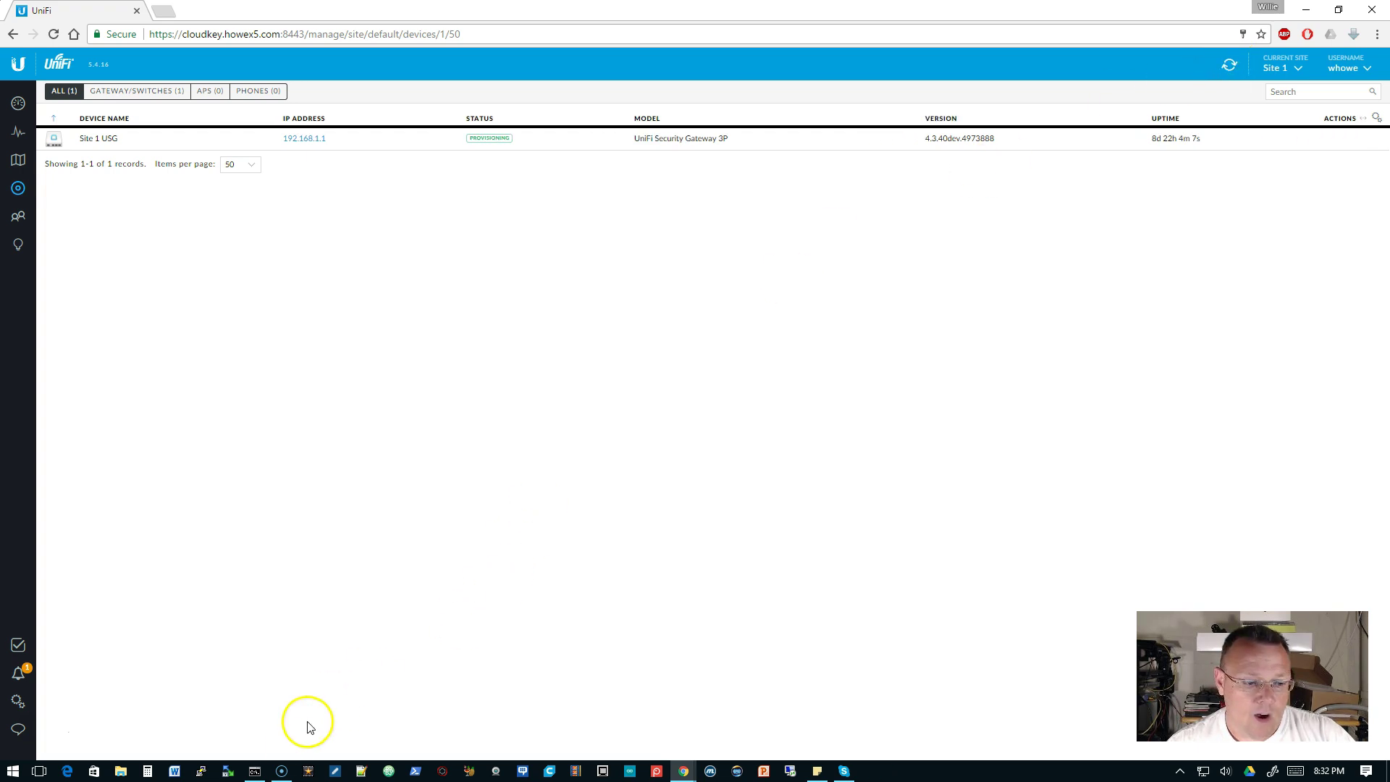
{"action": "left_click", "coordinate": [264, 773]}
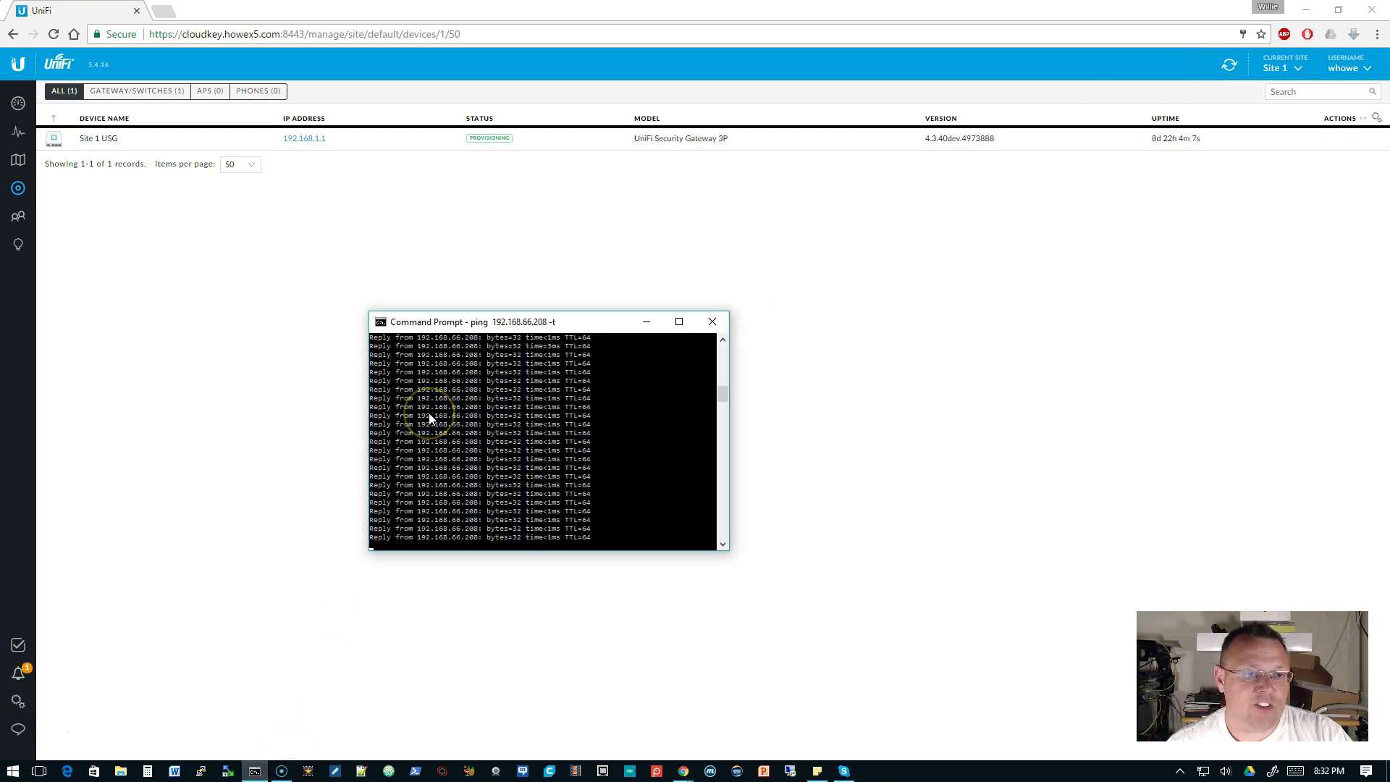
{"action": "left_click", "coordinate": [502, 322]}
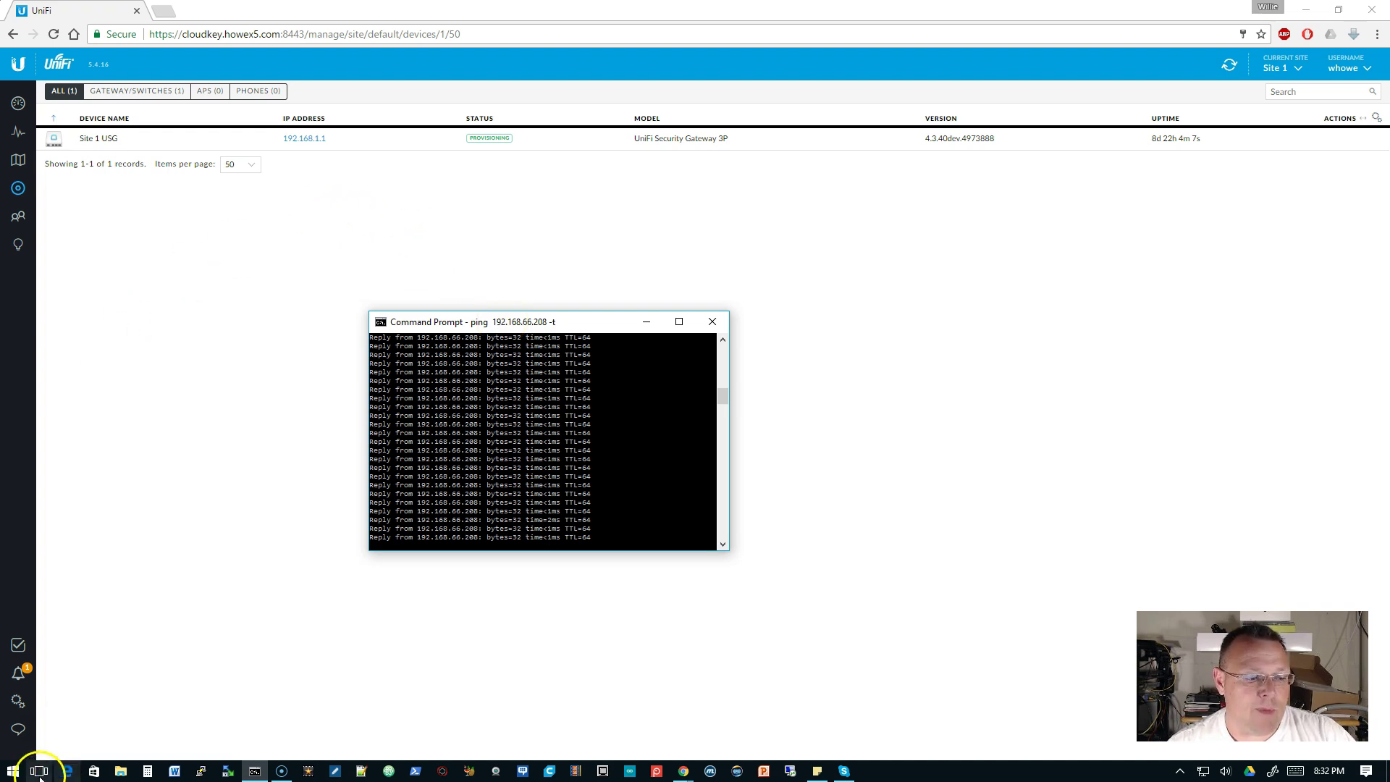
Check that Block ICMP appears in the WAN LOCAL firewall rule list
{"action": "left_click", "coordinate": [19, 701]}
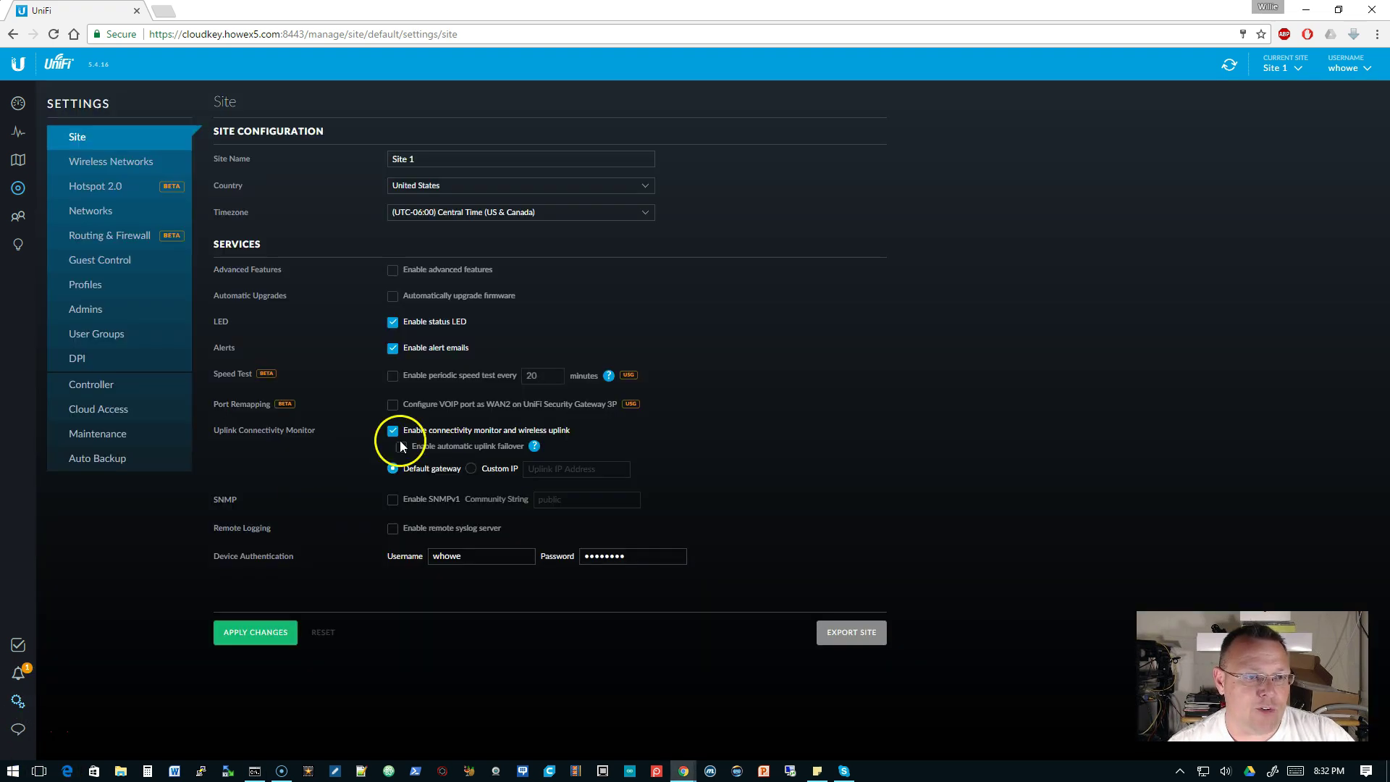
{"action": "left_click", "coordinate": [93, 237]}
{"action": "left_click", "coordinate": [586, 105]}
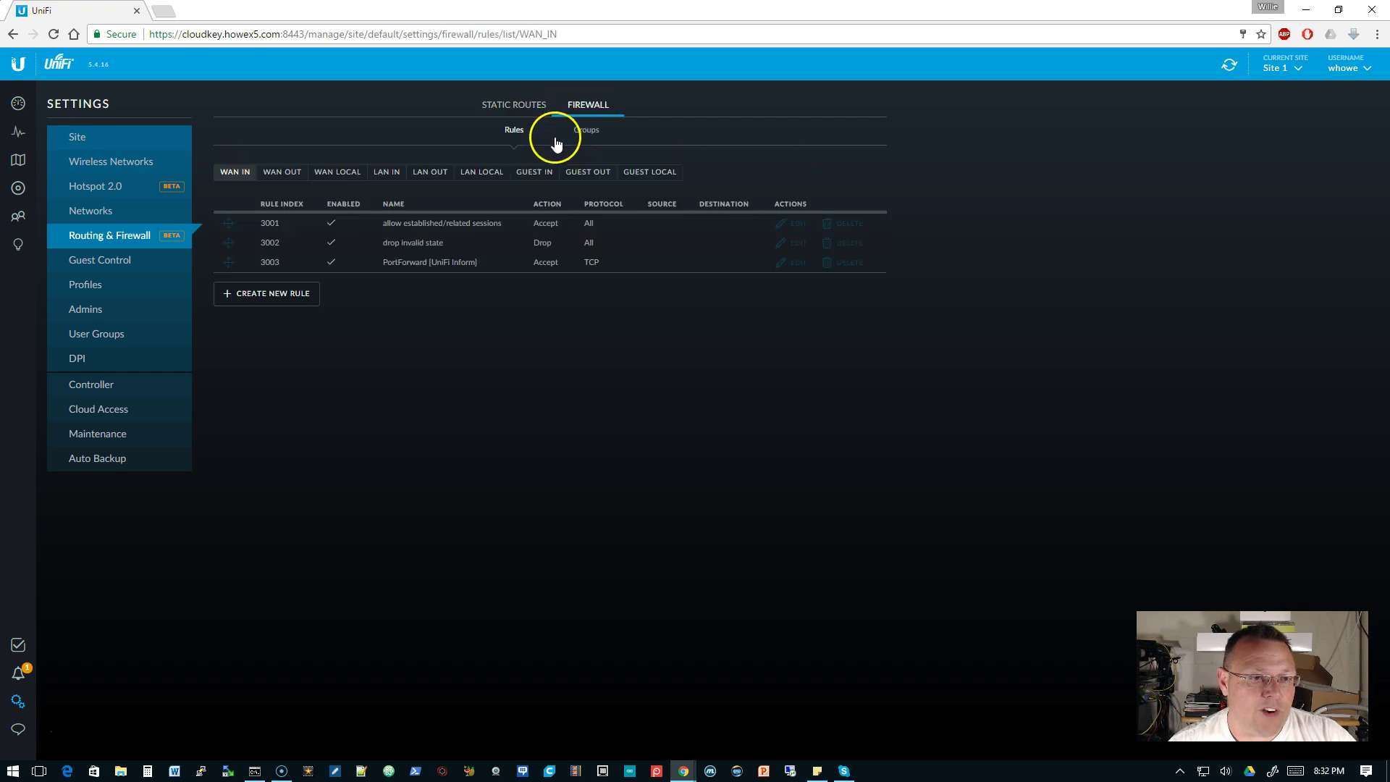
{"action": "left_click", "coordinate": [346, 174]}
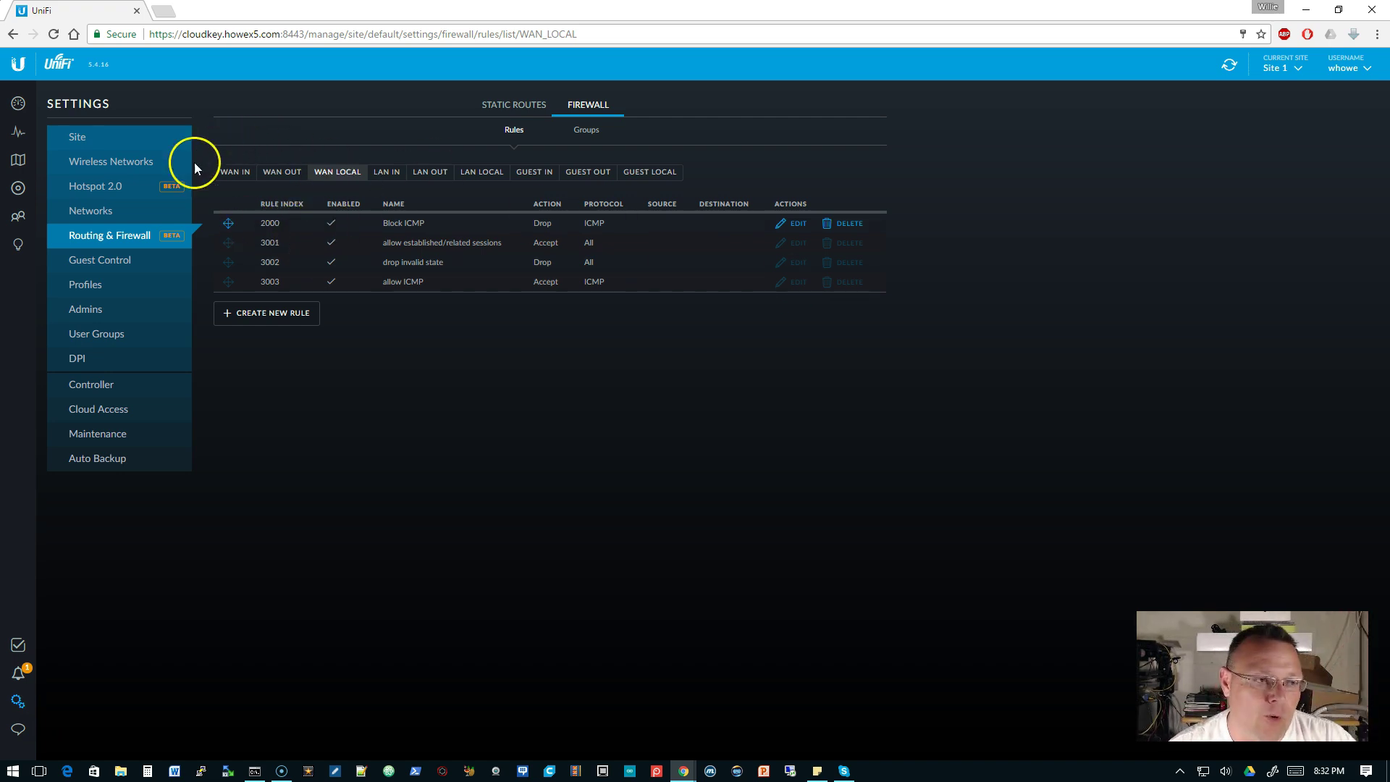
Refresh Devices and watch pings to 192.168.66.208 return 'Request timed out'
{"action": "left_click", "coordinate": [19, 188]}
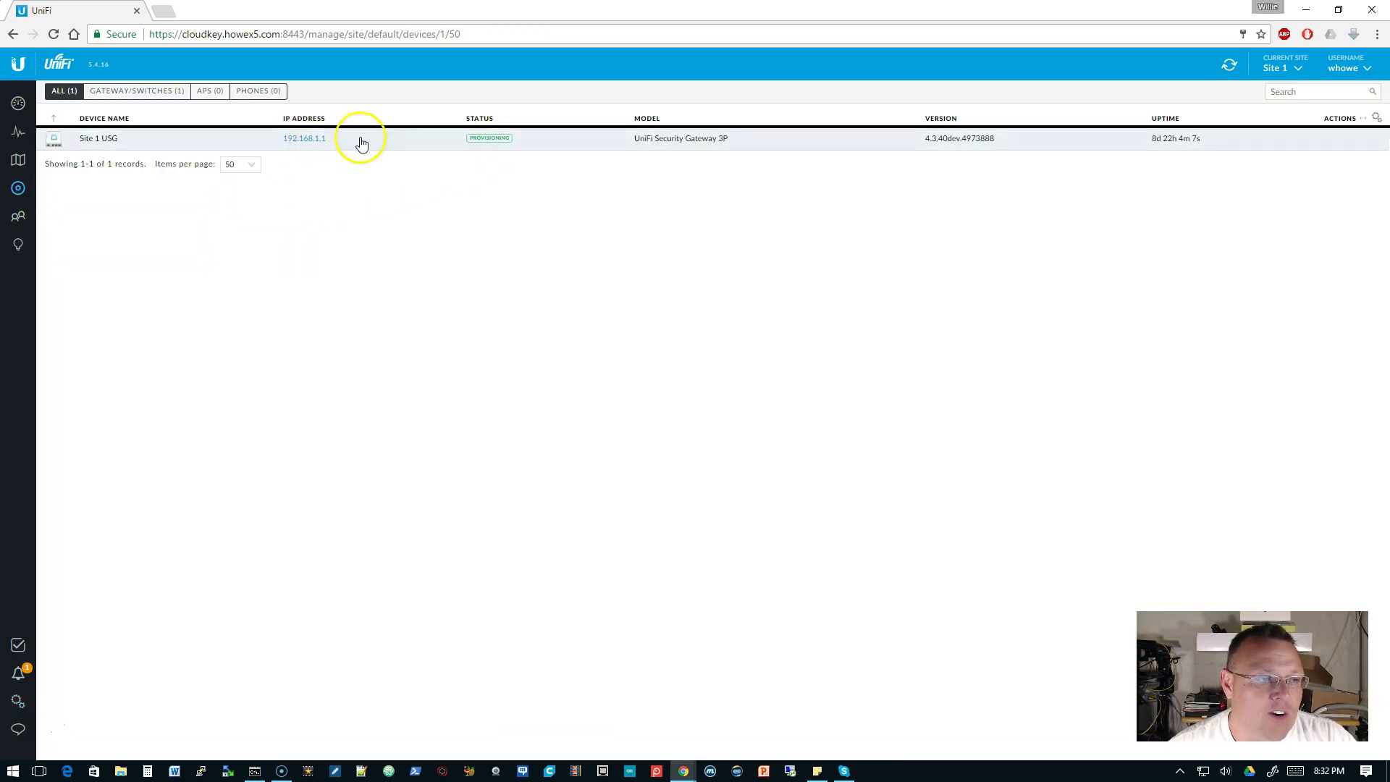
{"action": "left_click", "coordinate": [255, 771]}
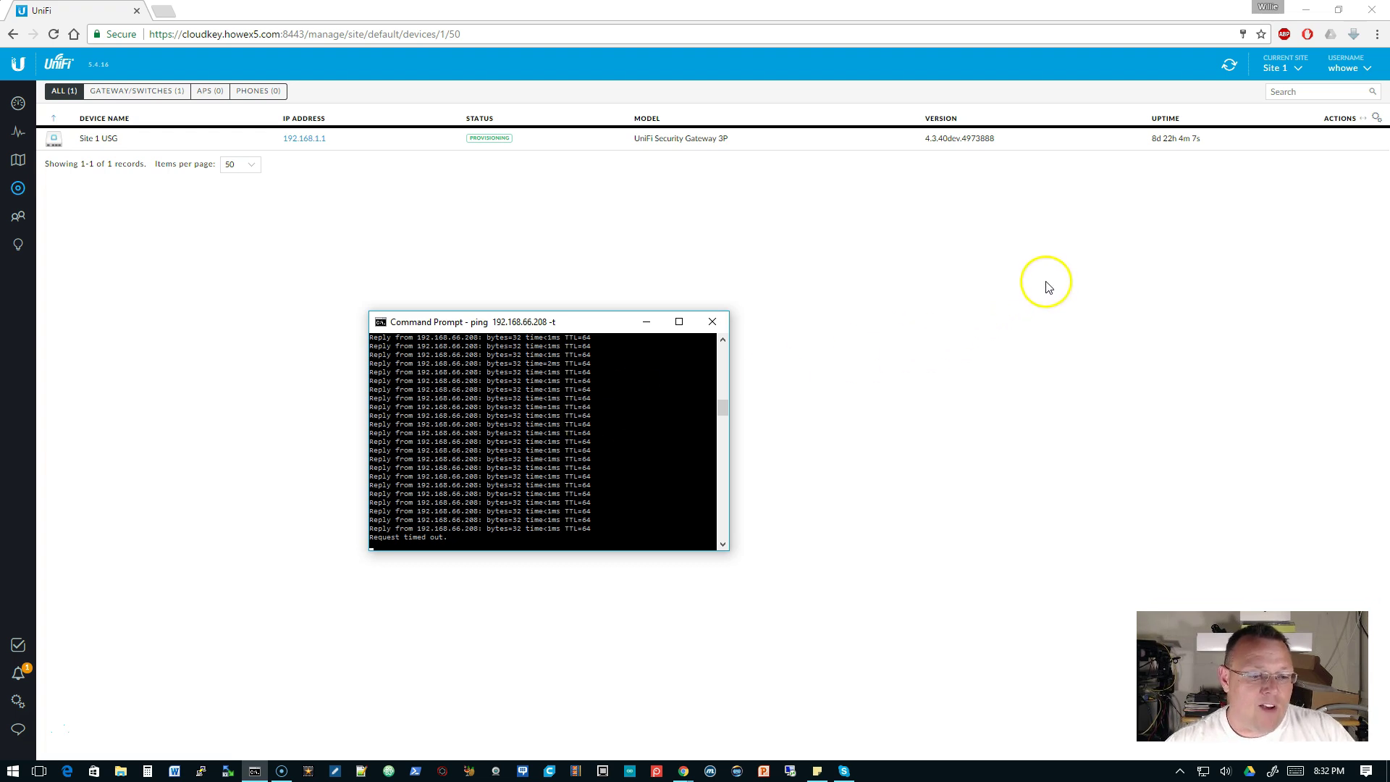
{"action": "left_click", "coordinate": [1227, 69]}
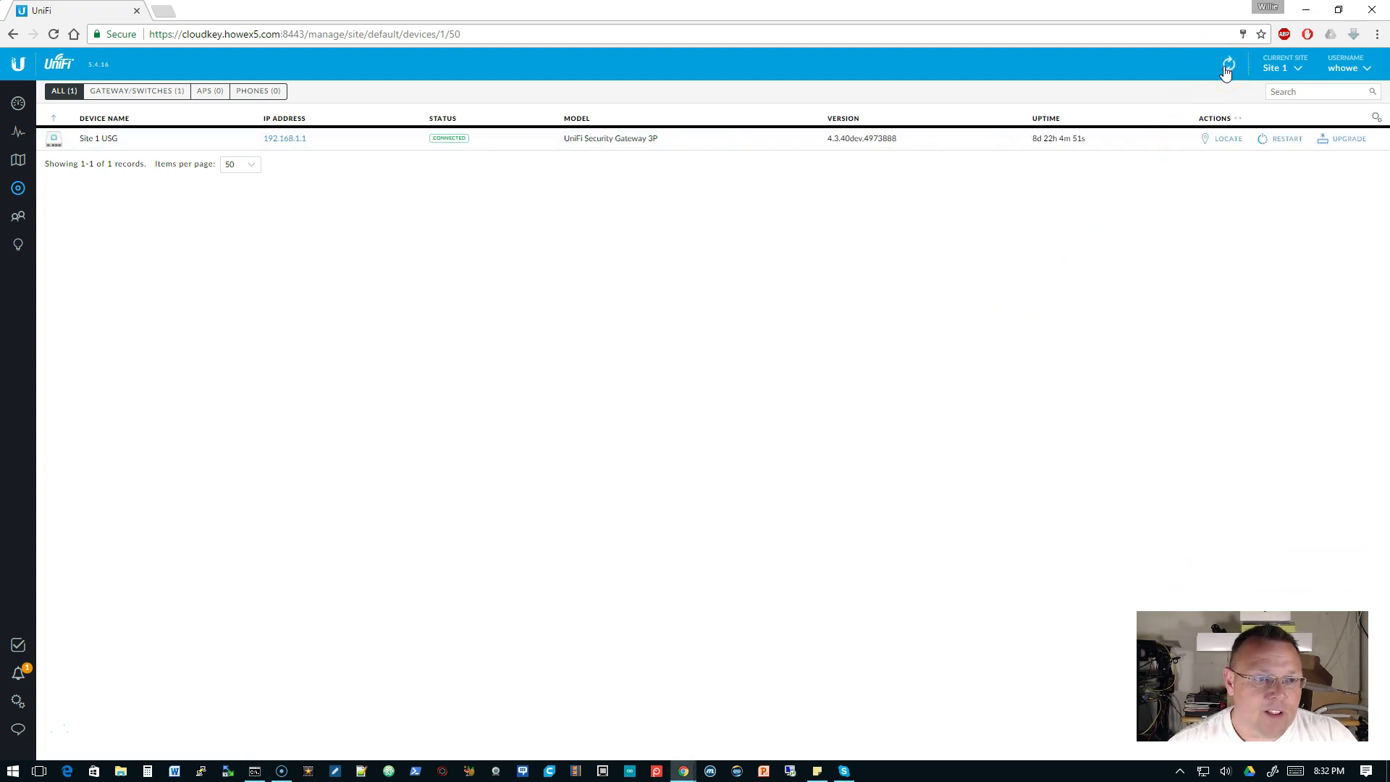
{"action": "left_click", "coordinate": [255, 771]}
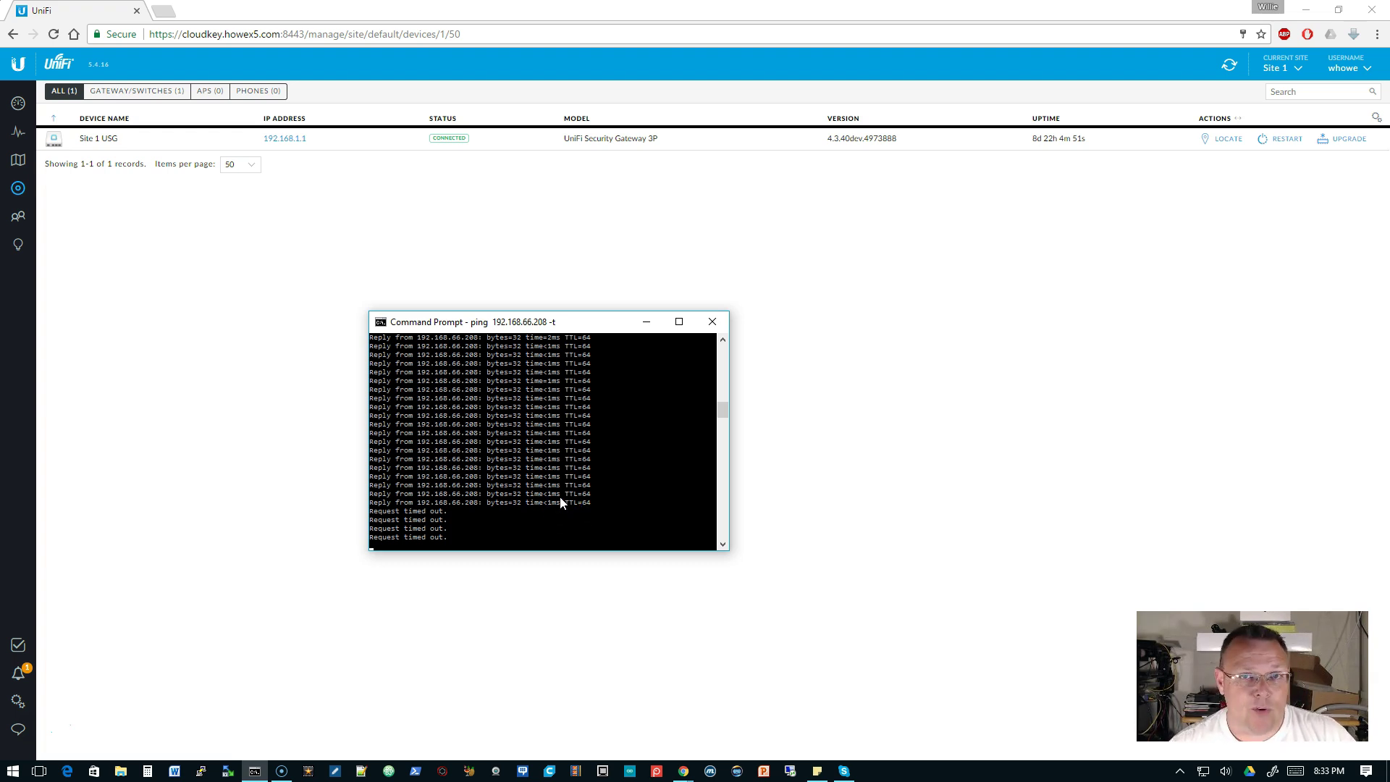
Delete and confirm removal of the Block ICMP WAN LOCAL rule, leaving rules 3001–3003
{"action": "left_click", "coordinate": [17, 701]}
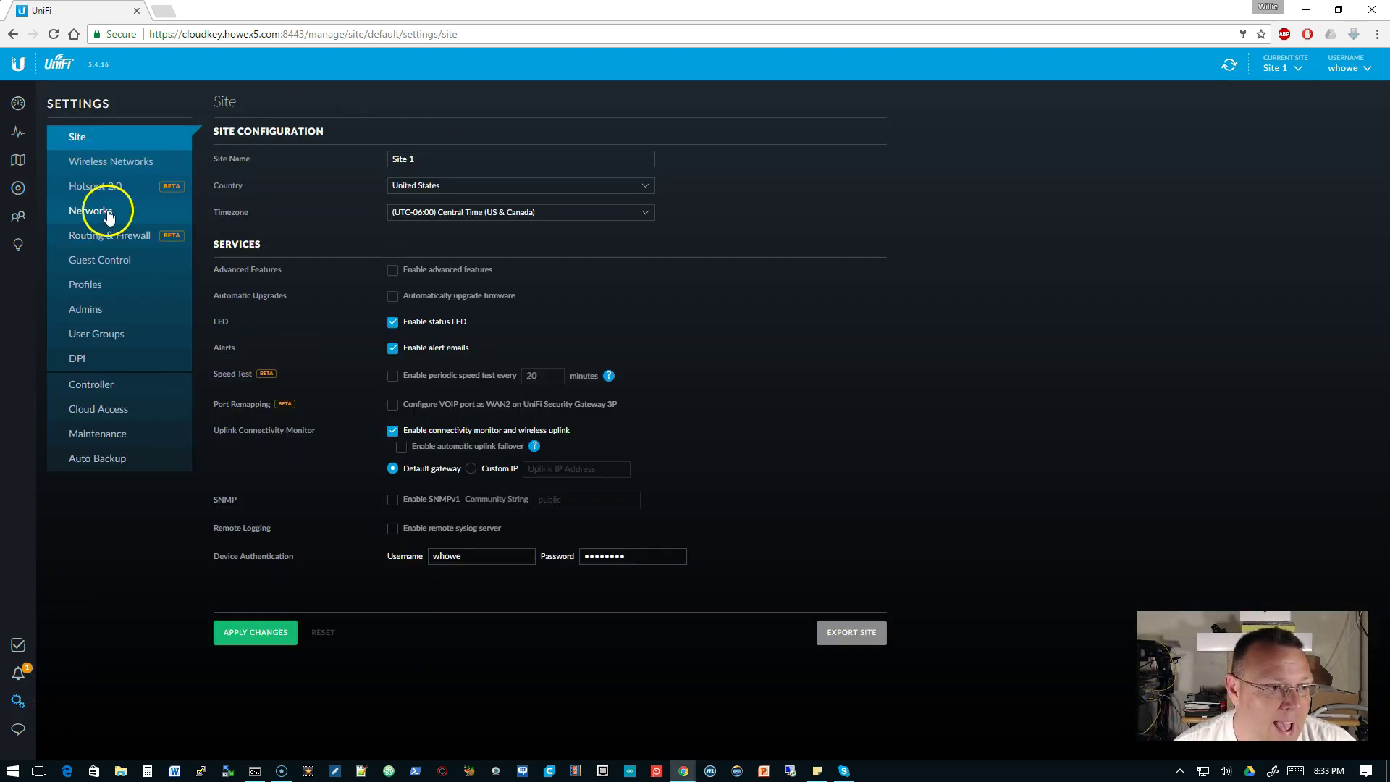
{"action": "left_click", "coordinate": [109, 239]}
{"action": "left_click", "coordinate": [567, 104]}
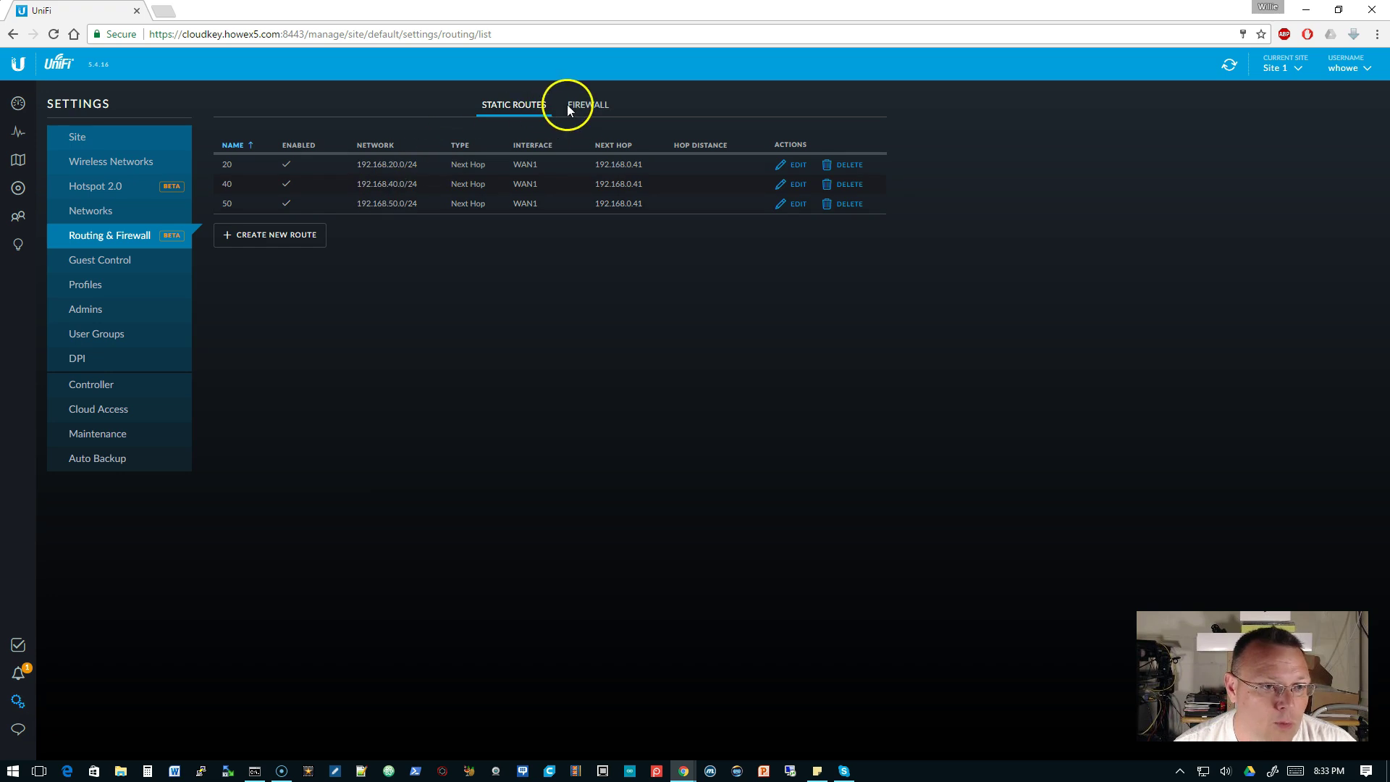
{"action": "left_click", "coordinate": [337, 173]}
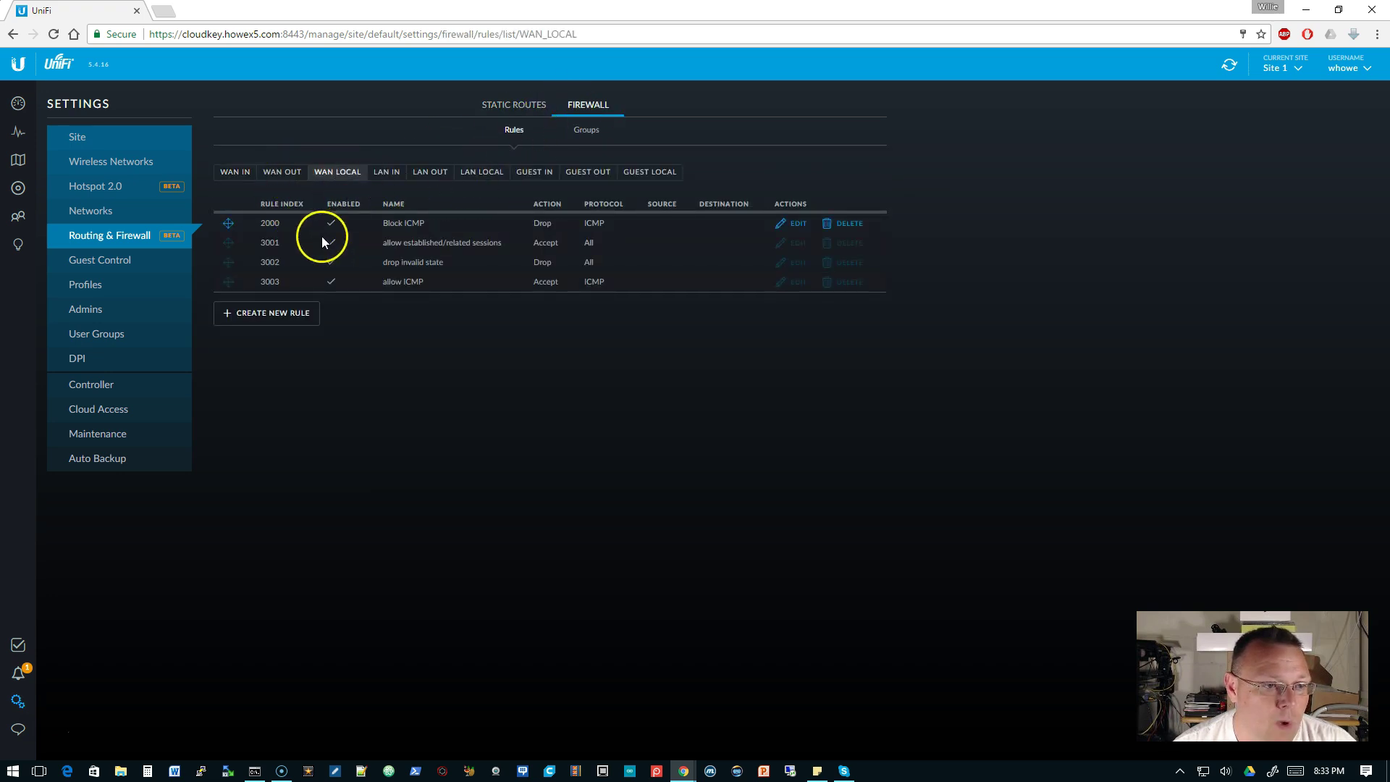
{"action": "left_click", "coordinate": [844, 226]}
{"action": "left_click", "coordinate": [799, 438]}
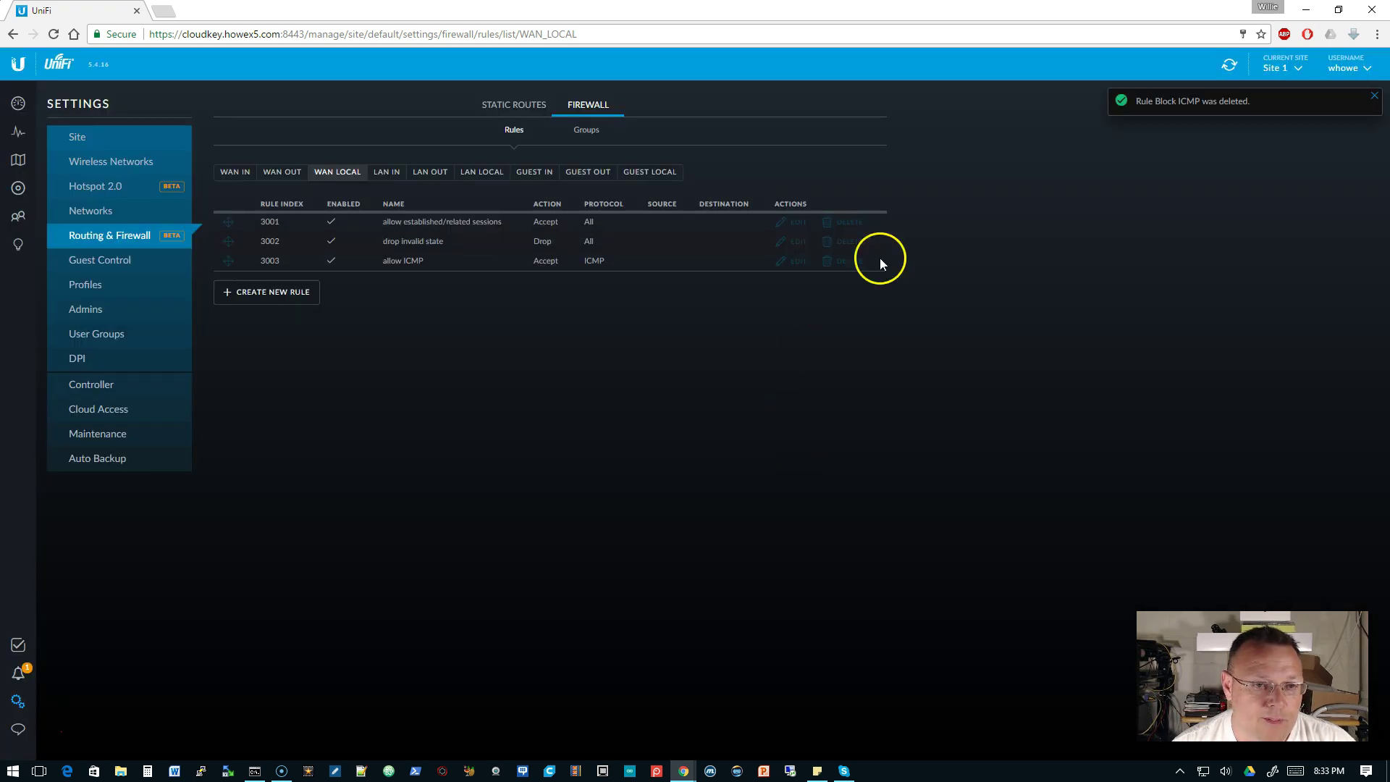
{"action": "left_click", "coordinate": [18, 189]}
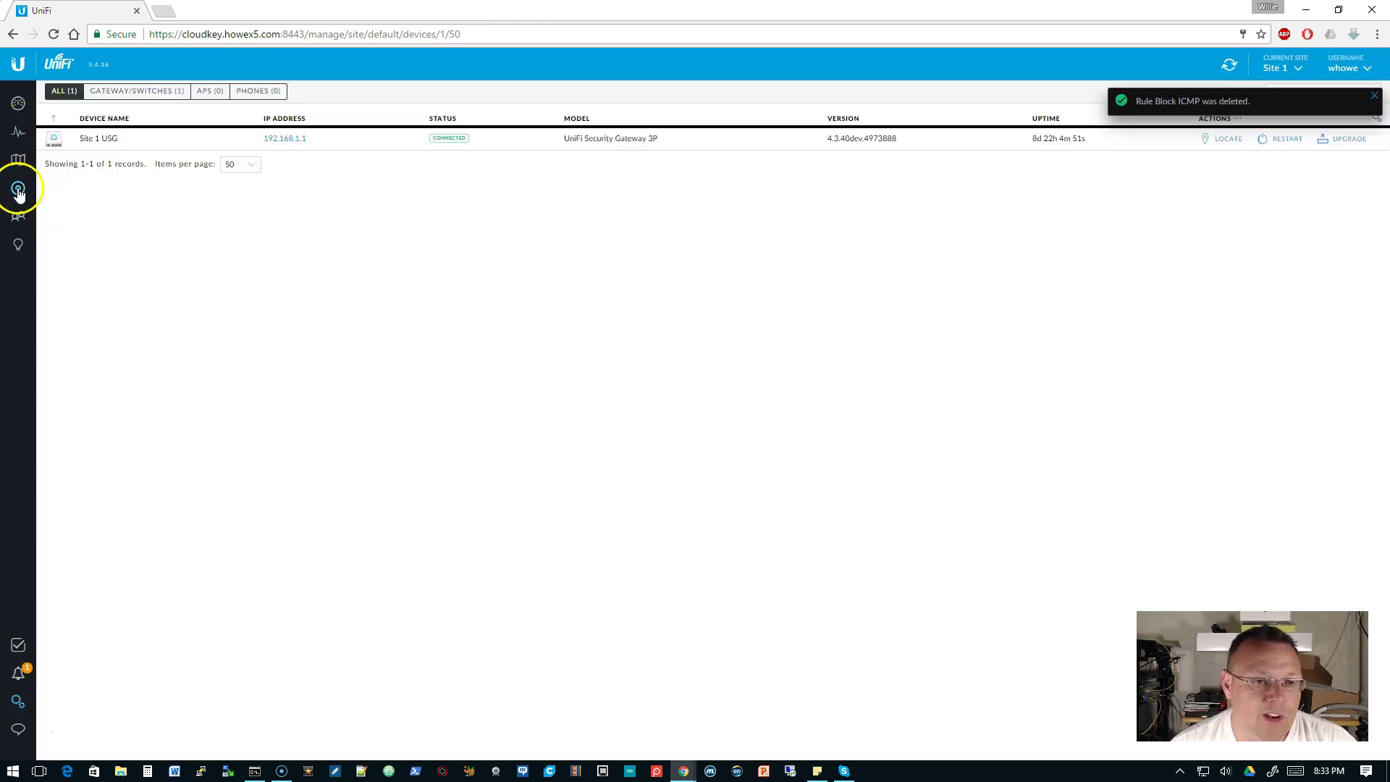
Refresh Devices during re-provisioning and watch pings to 192.168.66.208 resume replying
{"action": "left_click", "coordinate": [254, 771]}
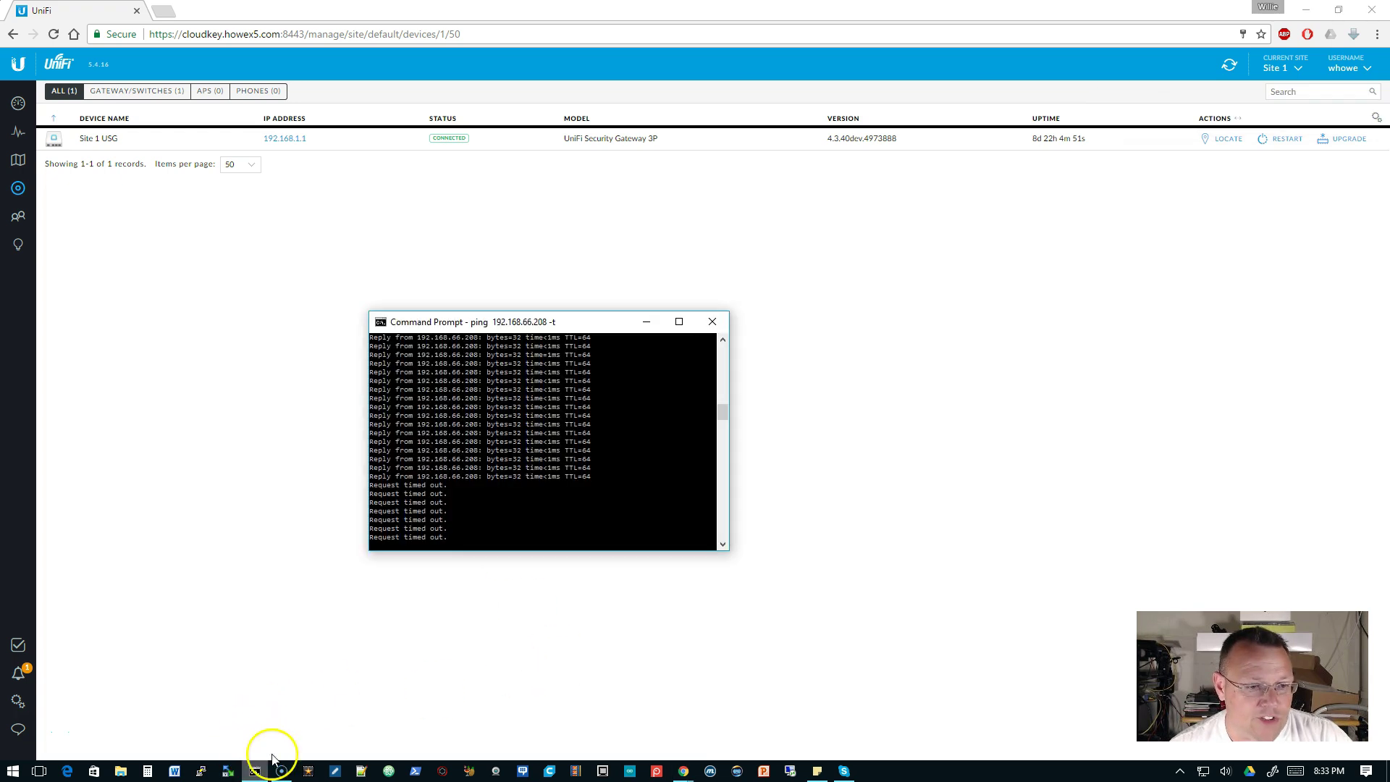
{"action": "left_click", "coordinate": [1230, 67]}
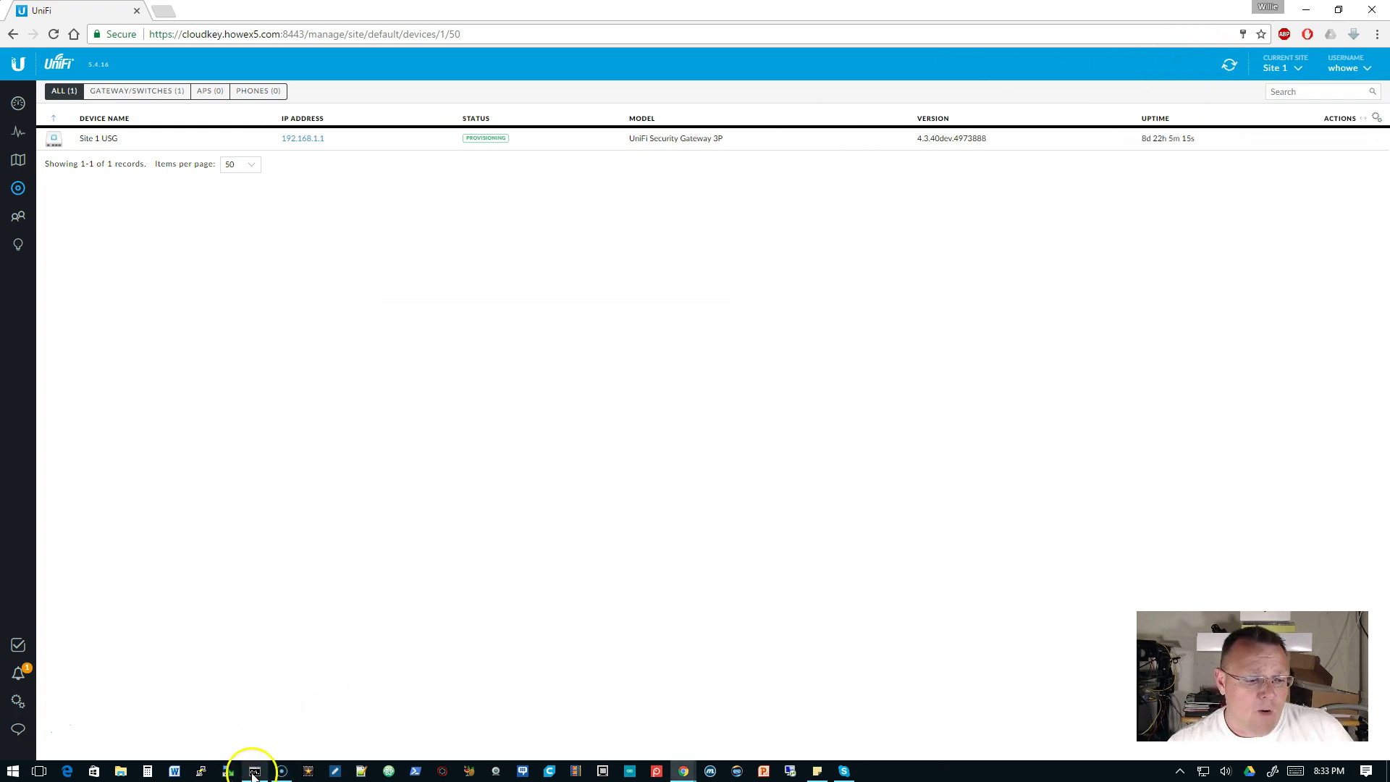
{"action": "mouse_move", "coordinate": [253, 771]}
{"action": "left_click", "coordinate": [323, 704]}
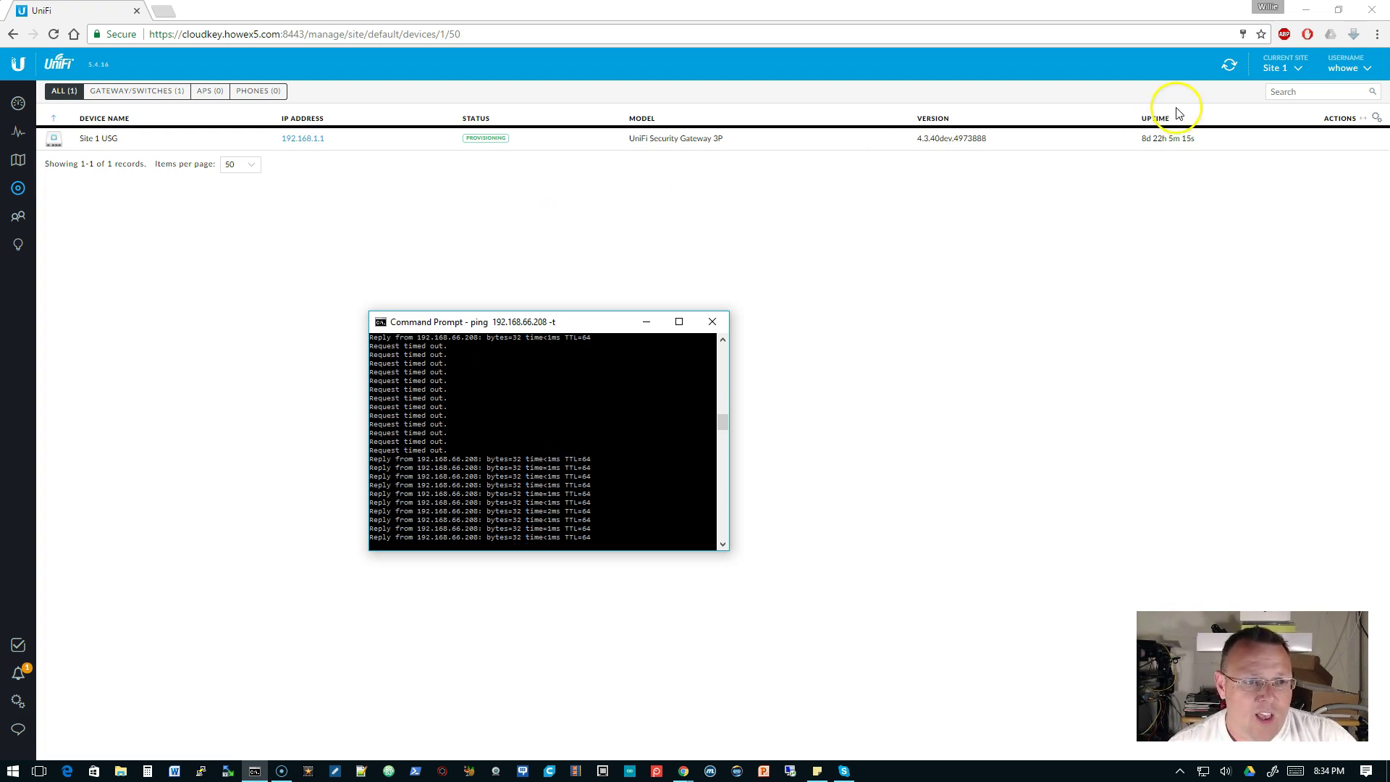
{"action": "left_click", "coordinate": [1230, 67]}
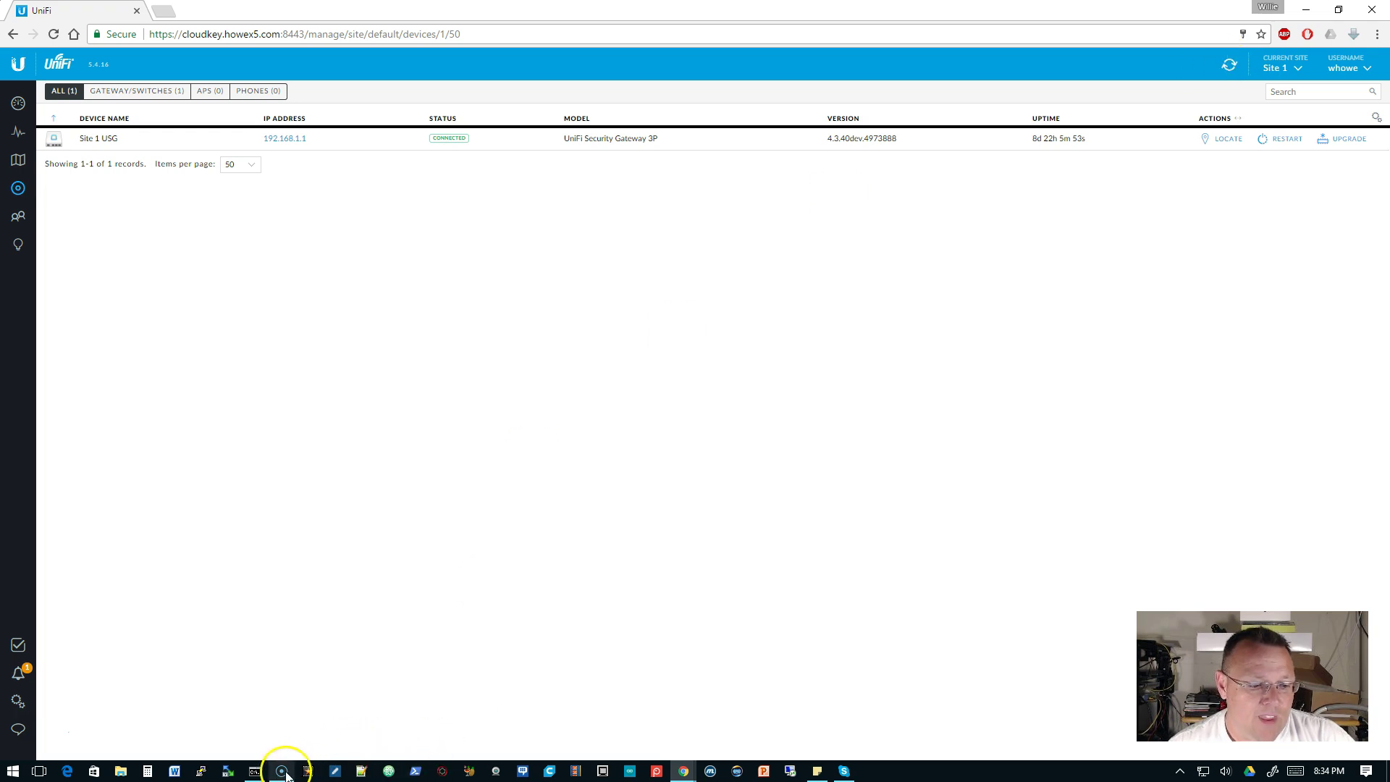
{"action": "left_click", "coordinate": [256, 772]}
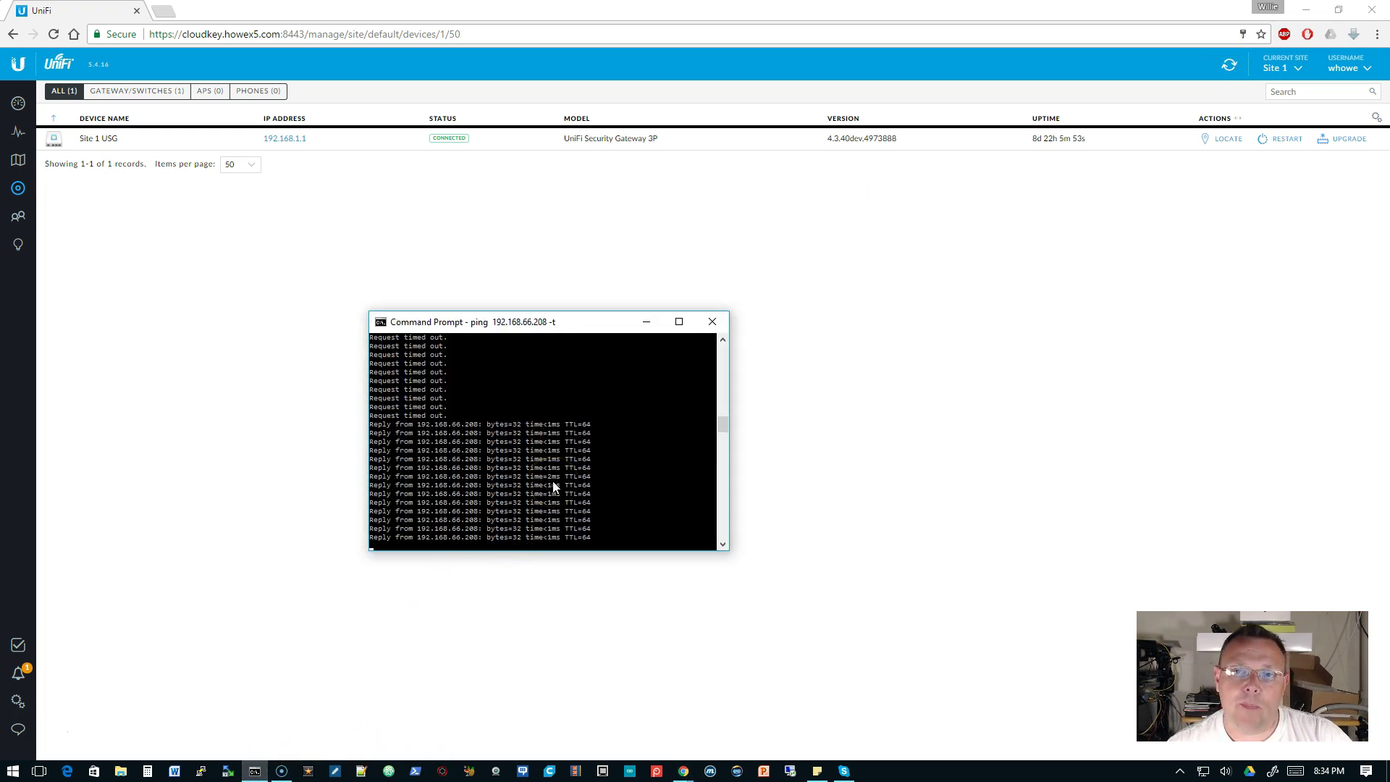